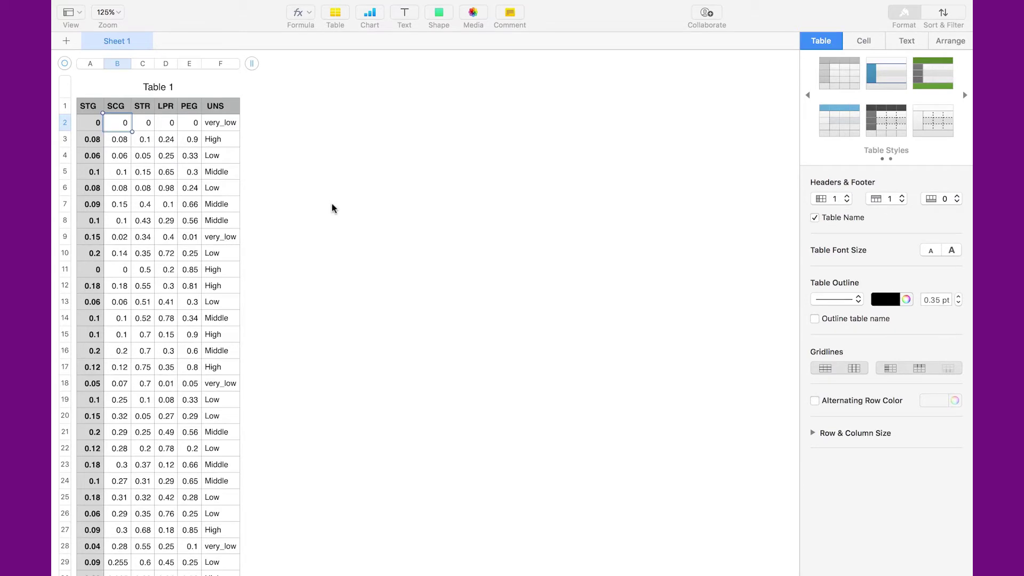
scroll(332, 208, "down", 1)
scroll(332, 207, "down", 10)
scroll(332, 208, "down", 10)
scroll(332, 208, "down", 12)
scroll(332, 208, "down", 10)
scroll(332, 208, "down", 10)
scroll(331, 207, "down", 10)
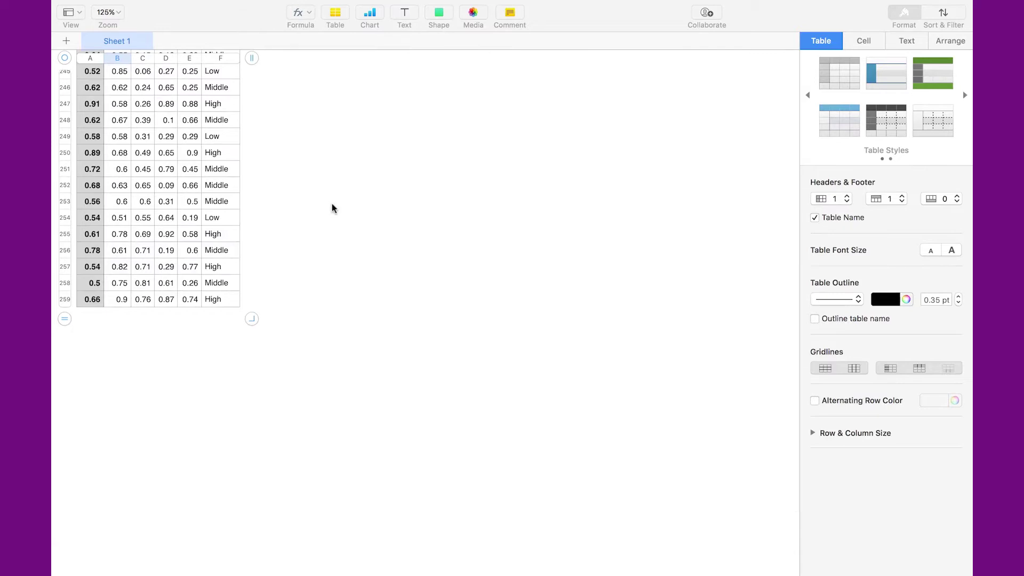
- Switch from the reviewed Numbers table to Chrome showing the S3 console
key("super+Tab")
key("super+Tab")
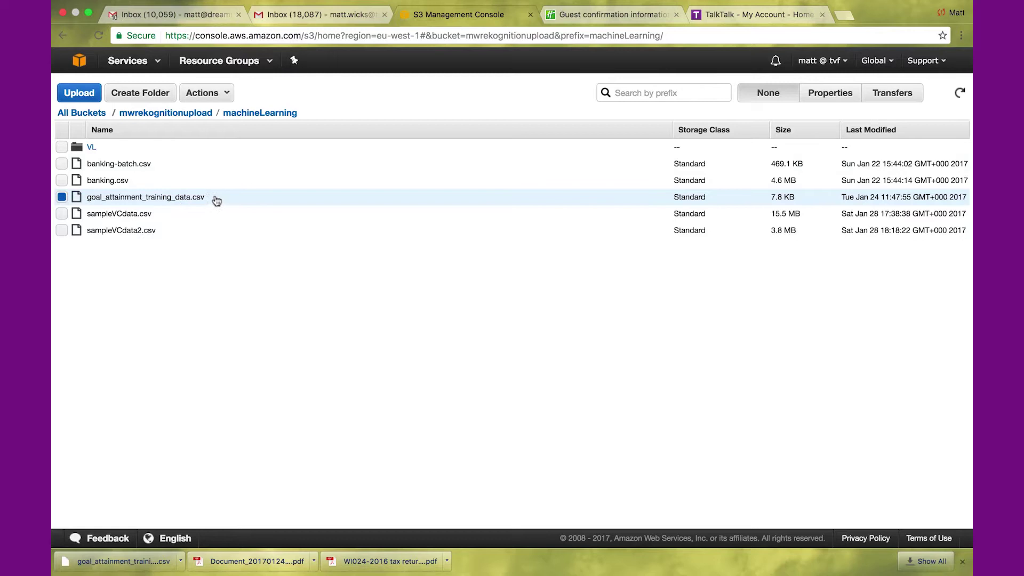
- Set the datasource S3 location to the machineLearning folder path and verify its permissions
left_click_drag(307, 117, 121, 118)
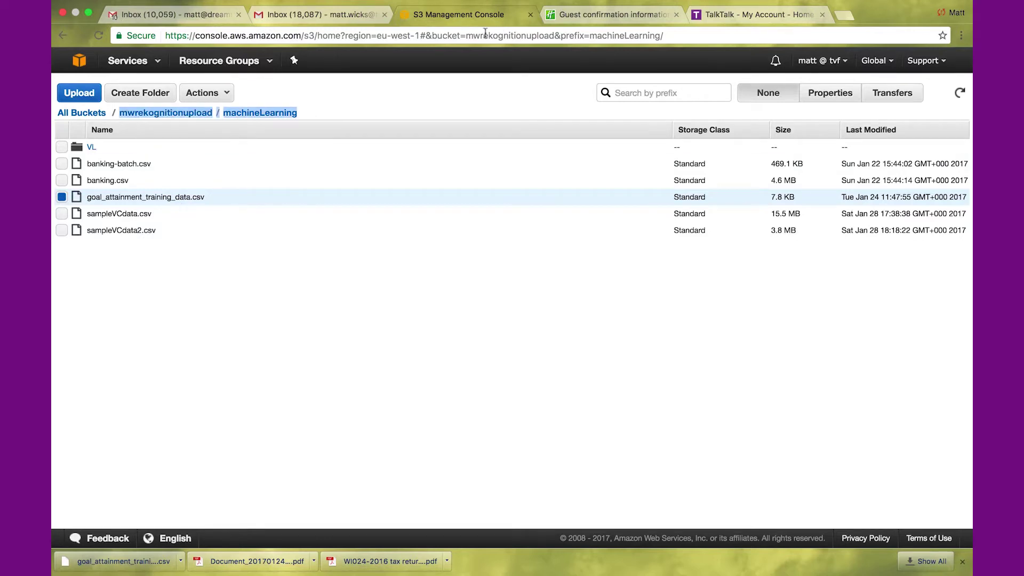
key("ctrl+Tab")
type("goal_attainment_training.csv")
left_click(640, 408)
left_click(640, 410)
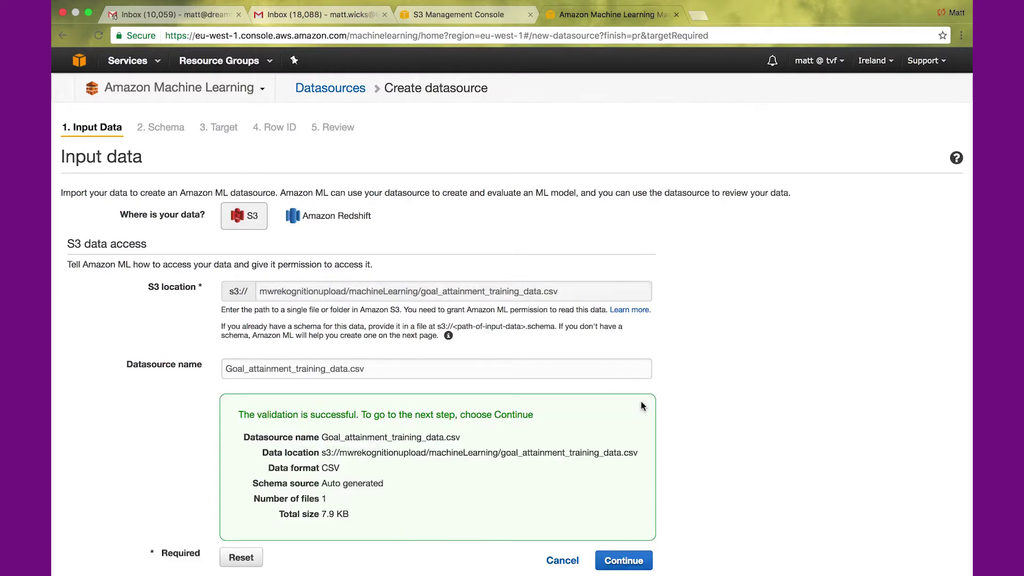
scroll(641, 407, "down", 1)
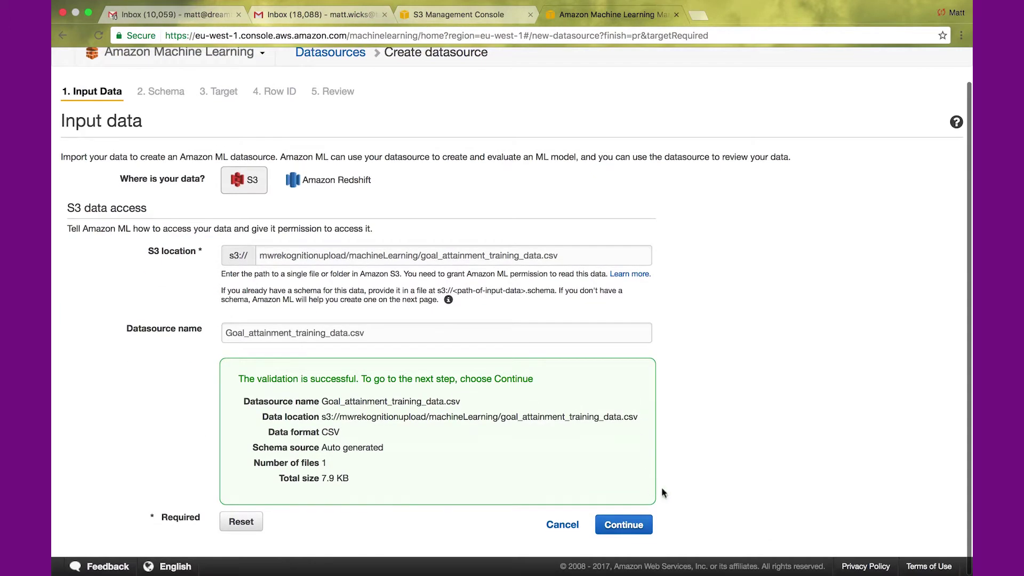
- Set the schema to take column names from the first CSV line and tick UNS
left_click(638, 526)
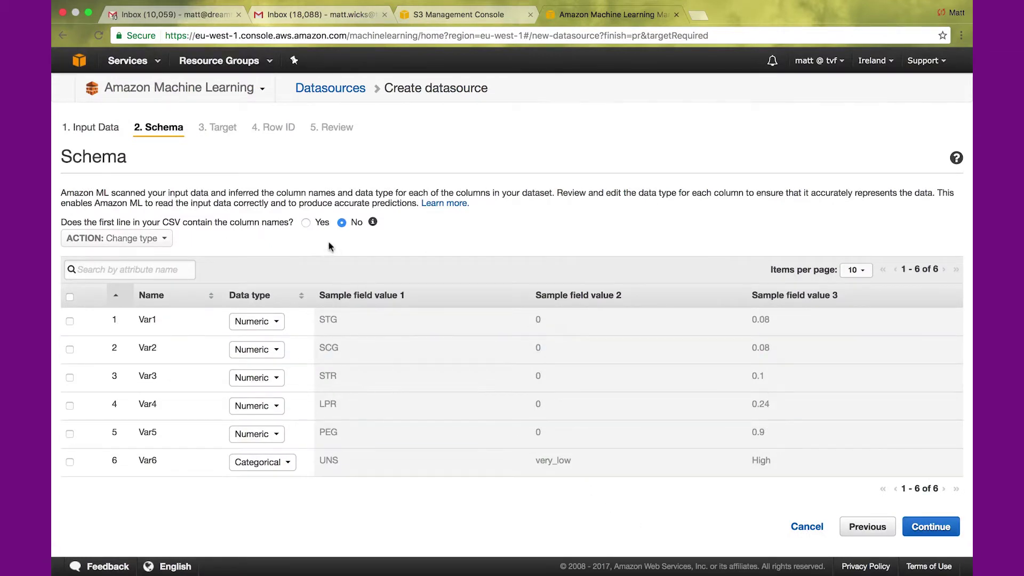
left_click(306, 223)
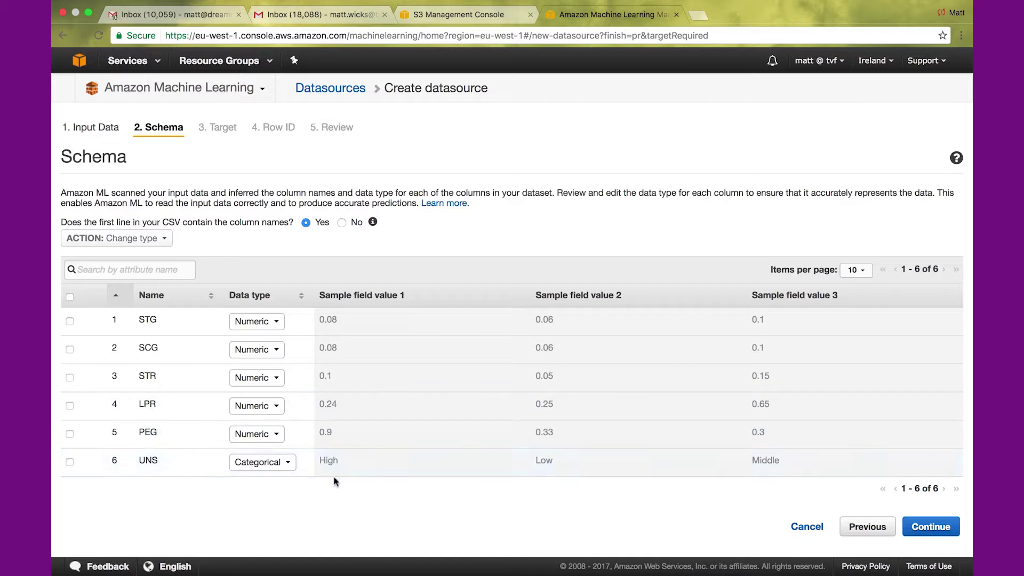
left_click(369, 457)
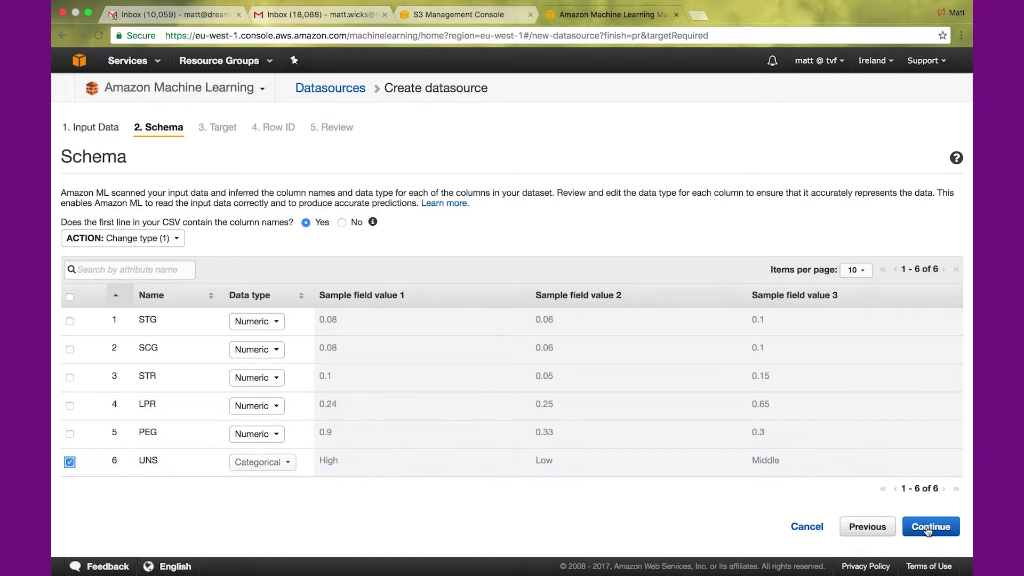
left_click(929, 526)
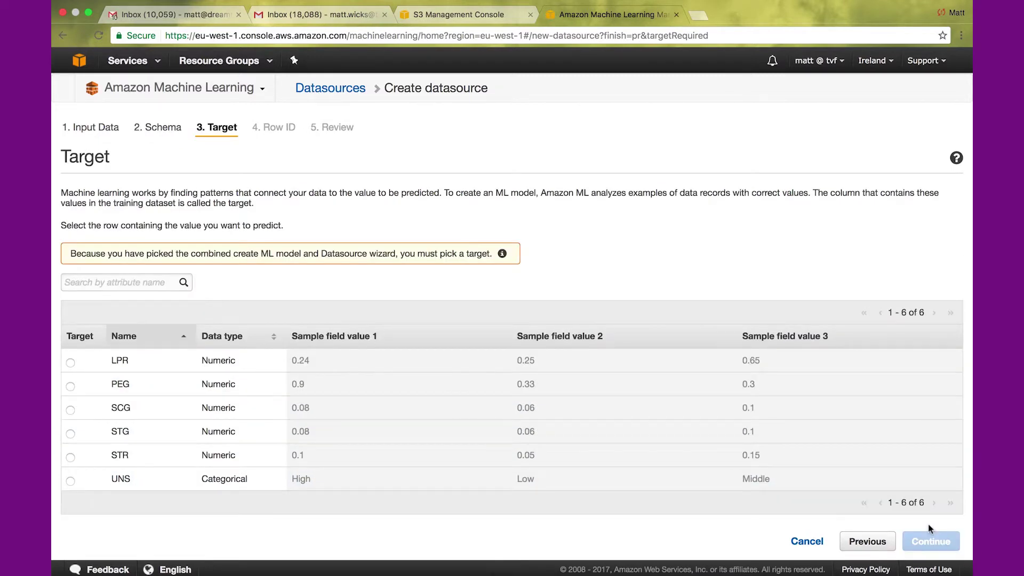
scroll(823, 424, "down", 1)
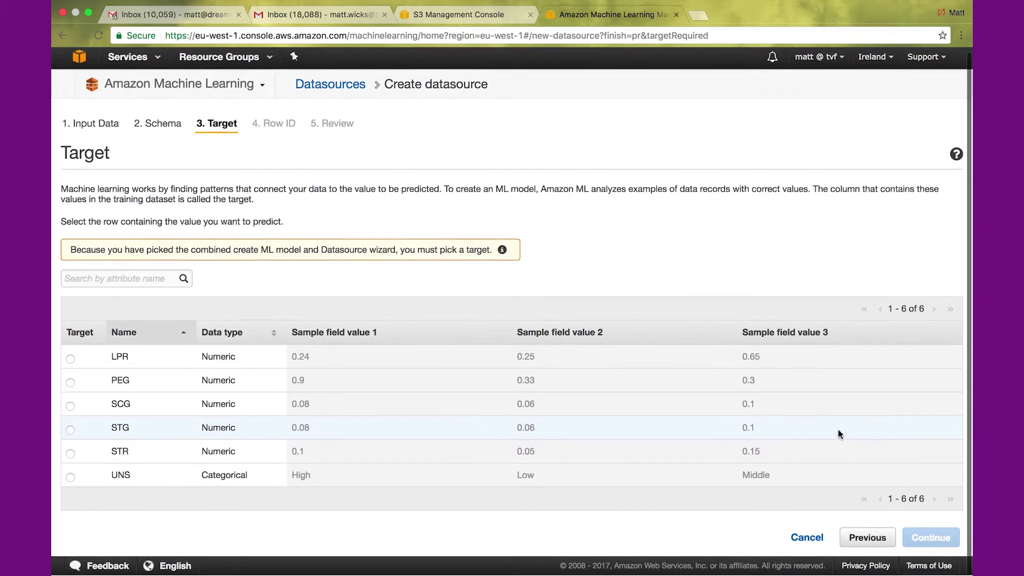
- Pick UNS as the target attribute and reach the datasource review
left_click(70, 476)
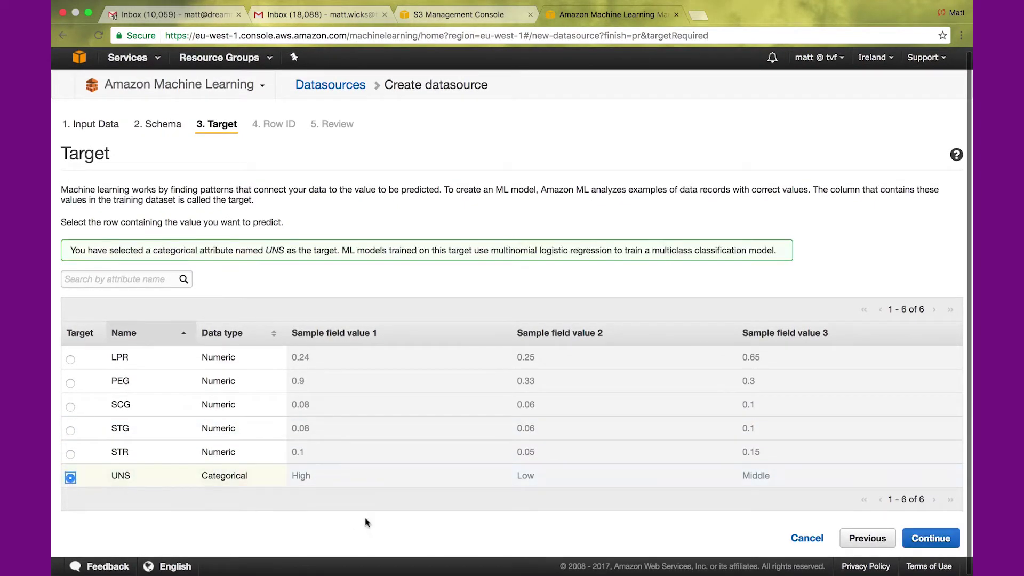
left_click(928, 540)
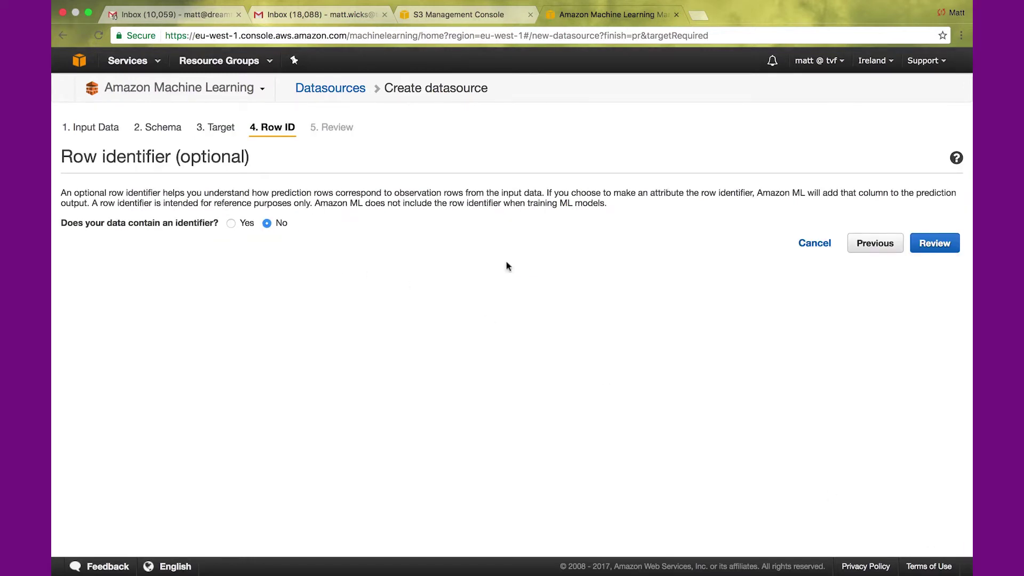
left_click(933, 244)
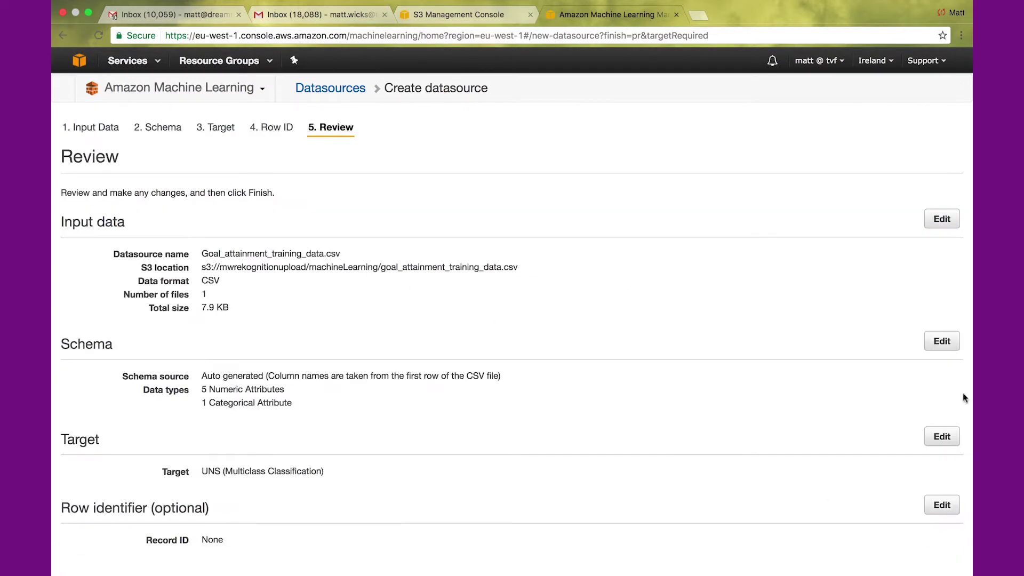
scroll(876, 437, "down", 3)
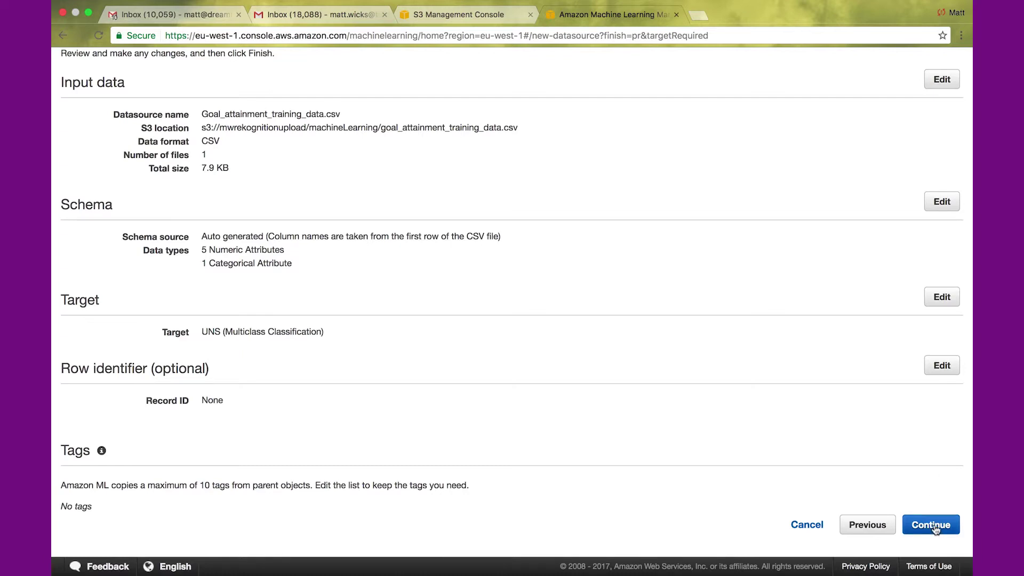
- Try STR as the target instead and review its numerical regression description
left_click(938, 295)
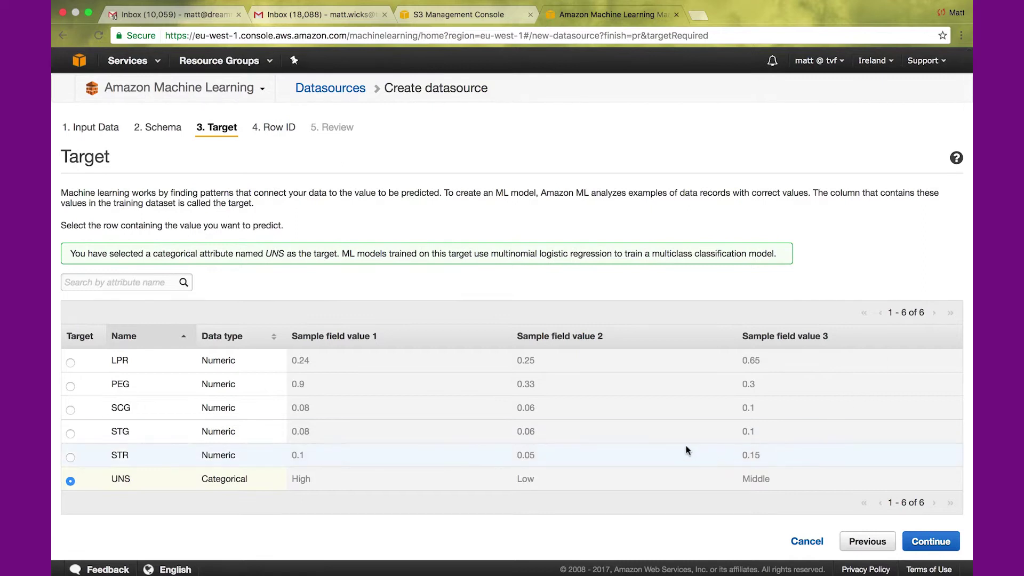
left_click(71, 455)
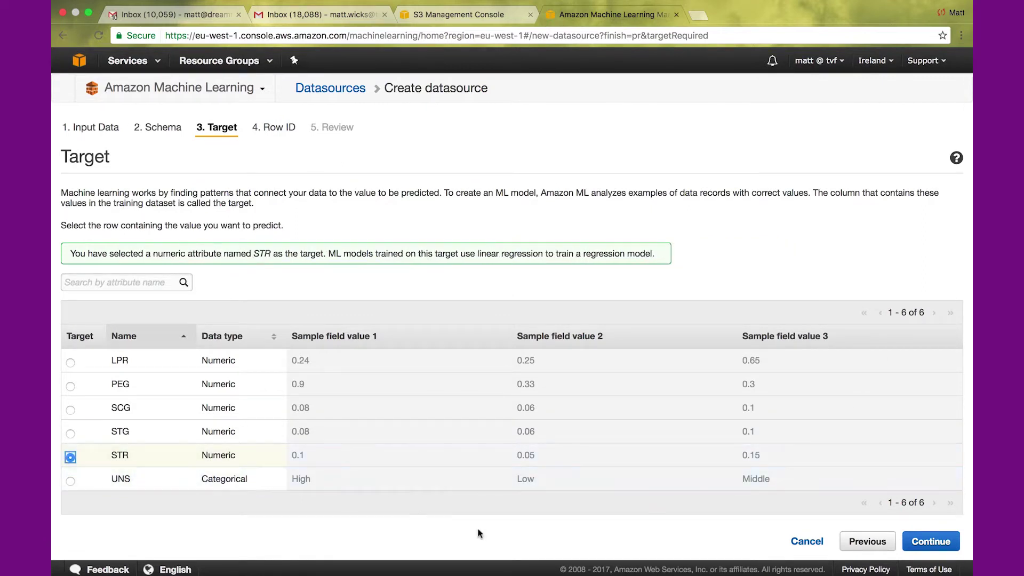
left_click(931, 541)
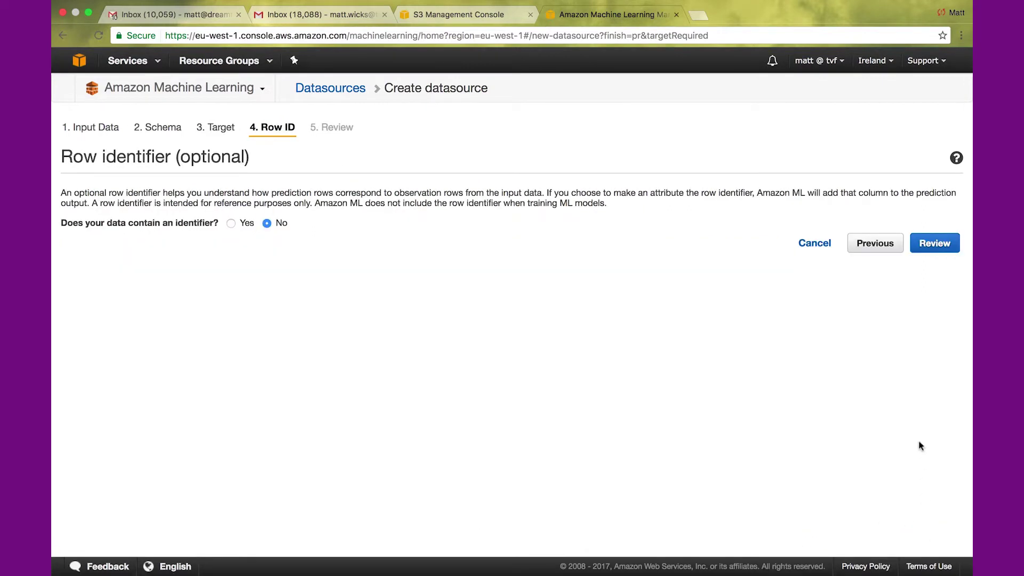
left_click(944, 245)
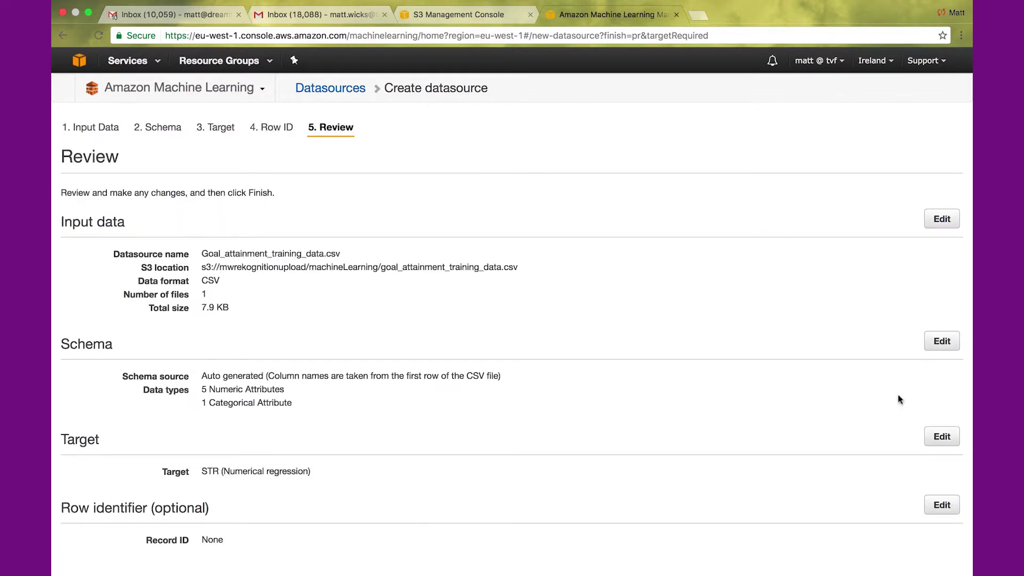
left_click_drag(316, 472, 207, 473)
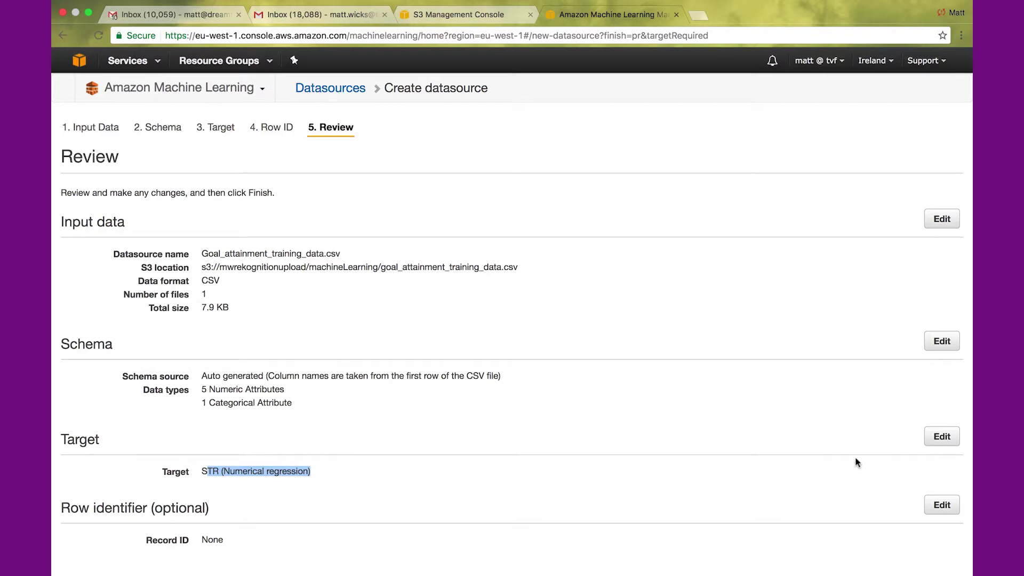
- Revert the target to UNS and finish creating the datasource
left_click(951, 436)
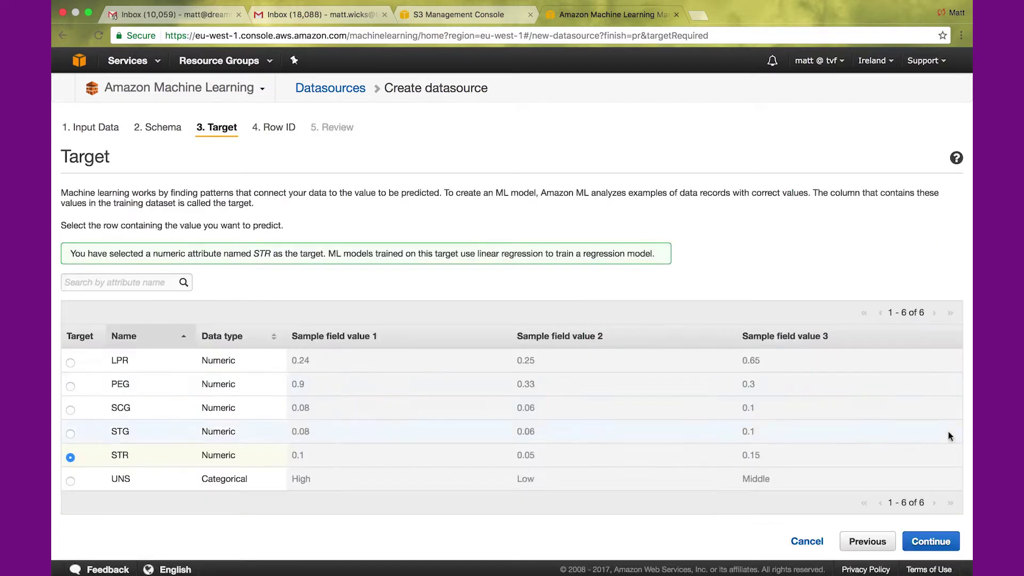
left_click(71, 480)
left_click(925, 541)
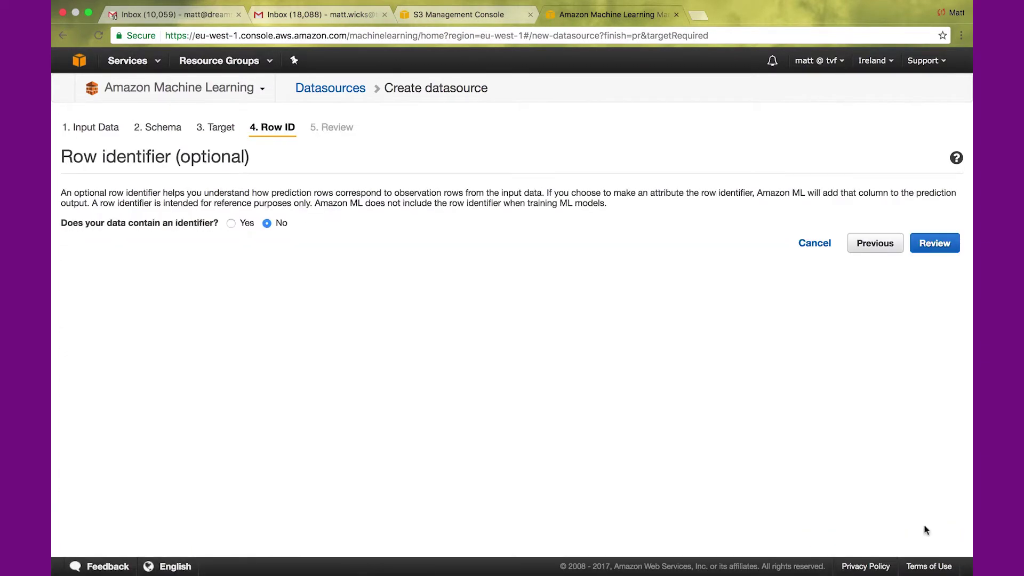
left_click(932, 241)
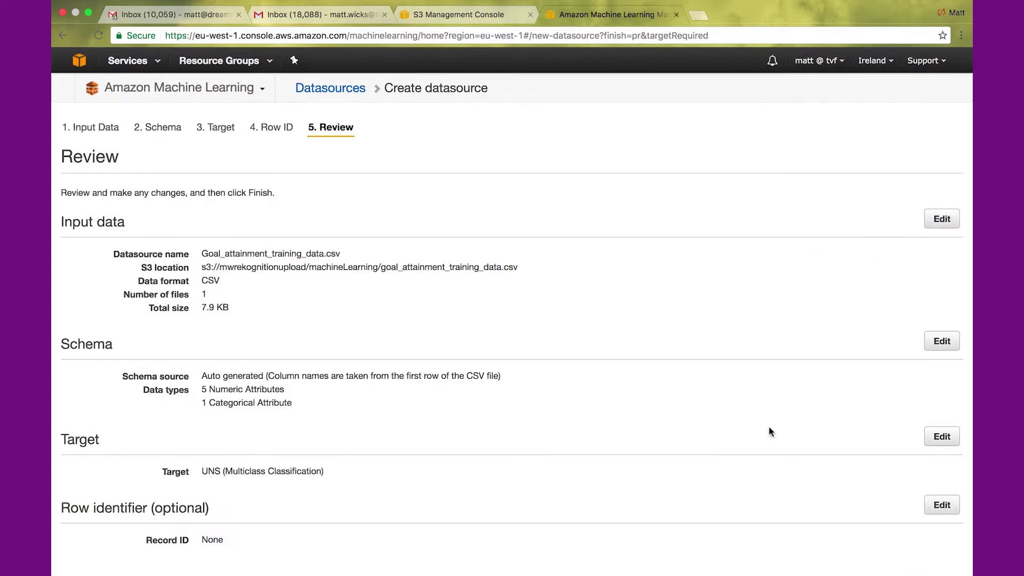
scroll(770, 432, "down", 4)
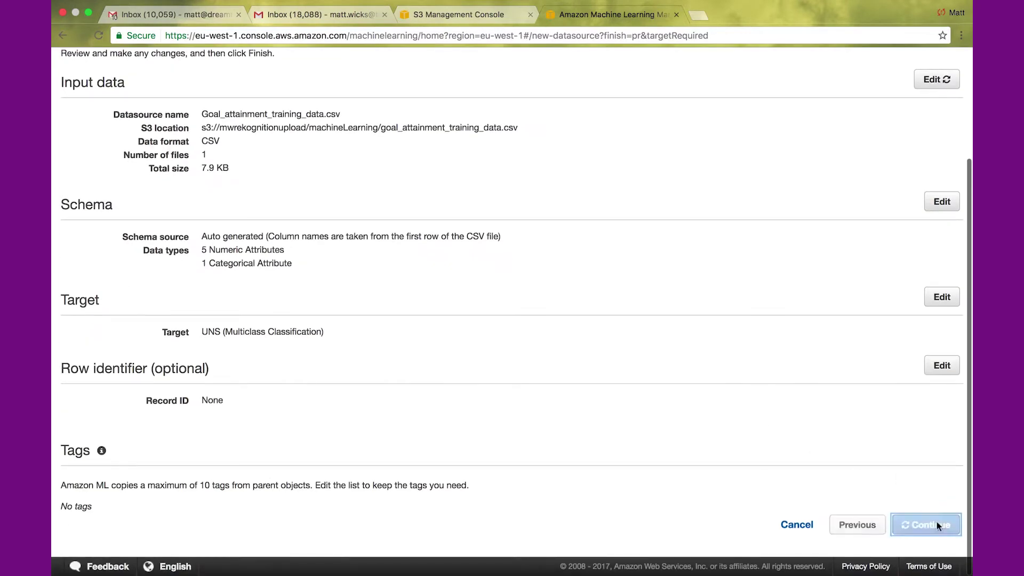
left_click(937, 526)
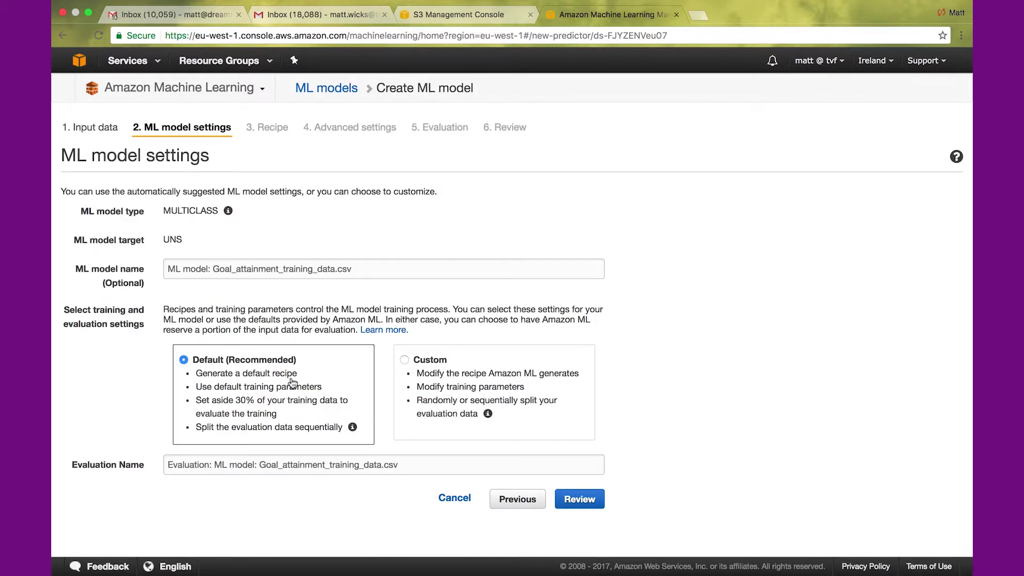
- Review the default model settings, including the 30% evaluation split, and create the model
left_click_drag(264, 401, 208, 402)
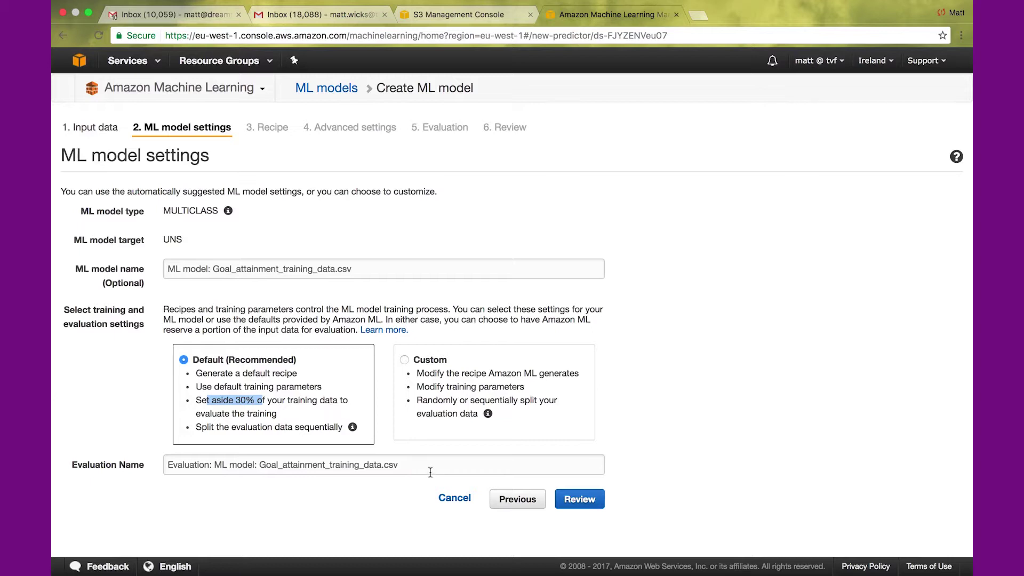
left_click_drag(382, 465, 261, 465)
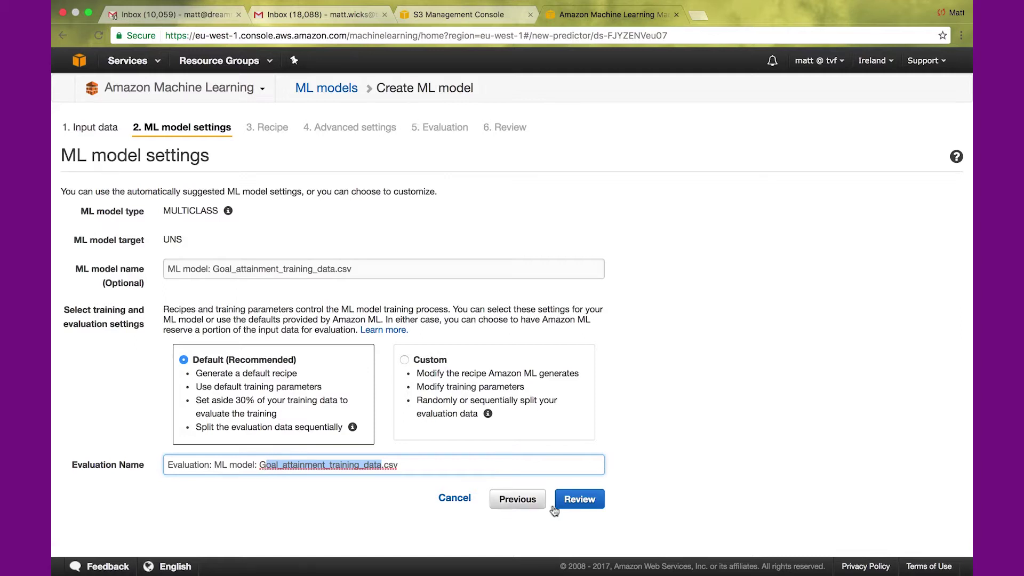
left_click(579, 499)
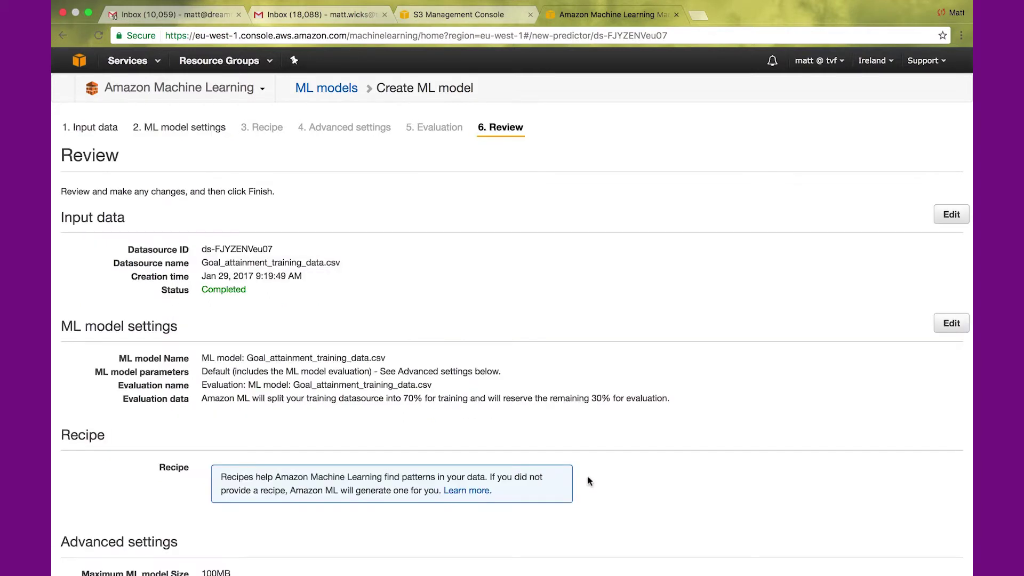
scroll(607, 328, "down", 1)
scroll(607, 332, "down", 3)
scroll(607, 331, "down", 1)
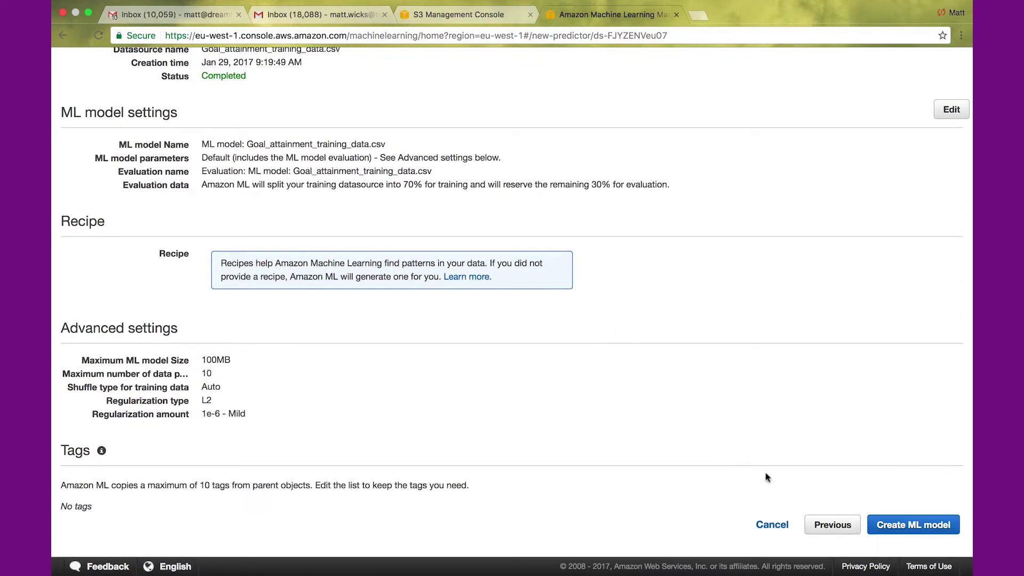
left_click(904, 533)
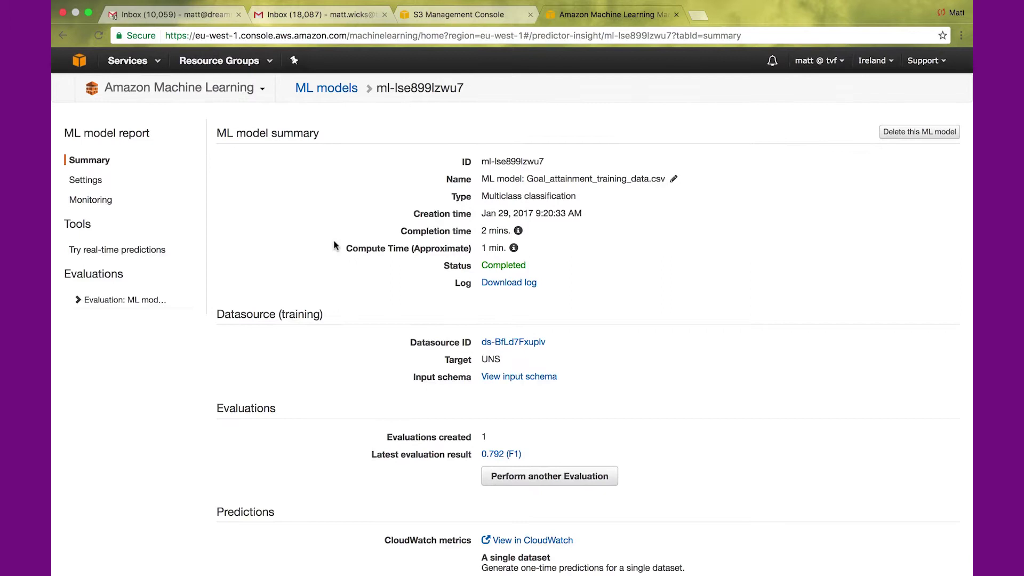
scroll(334, 246, "down", 2)
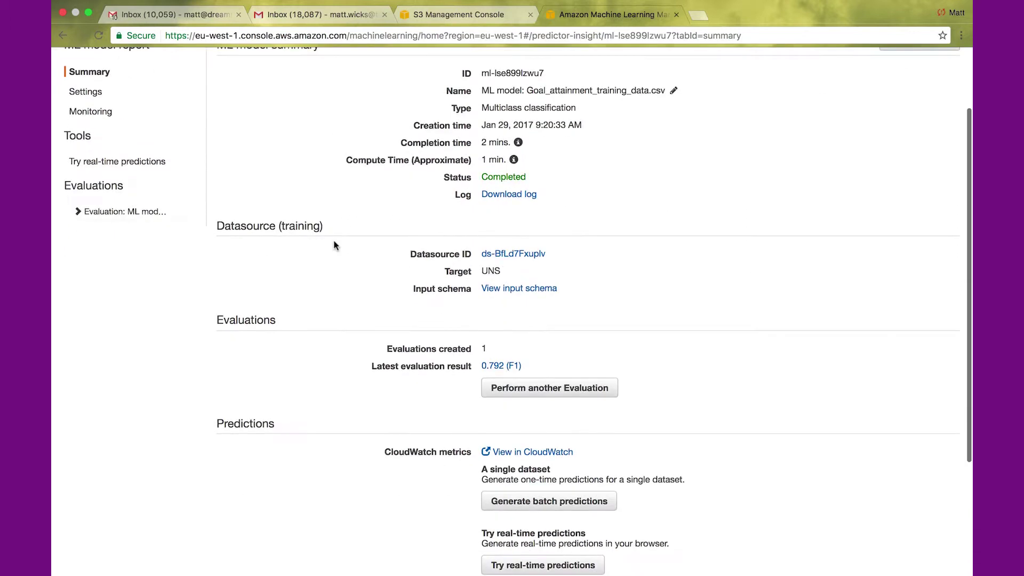
- Open the 0.792 F1 evaluation, check its baseline comparison, and view the confusion matrix
left_click(503, 365)
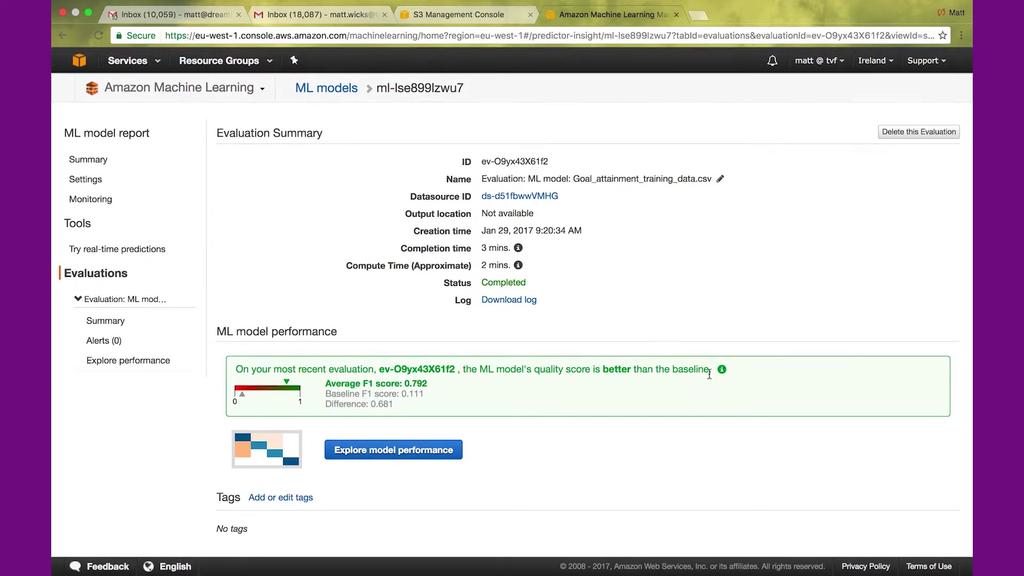
left_click_drag(710, 369, 328, 370)
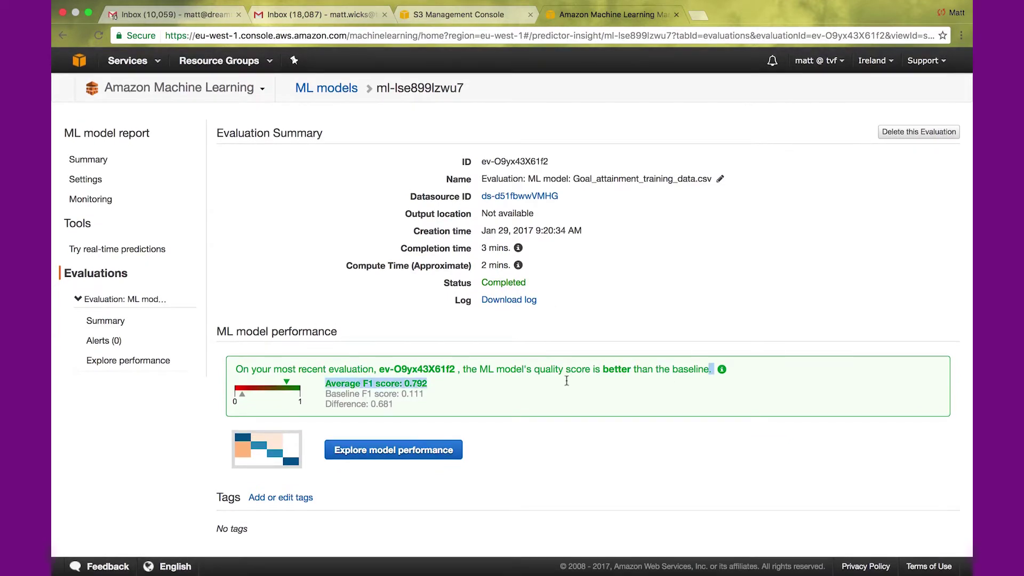
left_click(330, 372)
mouse_move(329, 382)
left_mouse_down()
mouse_move(333, 406)
mouse_move(393, 405)
left_mouse_up()
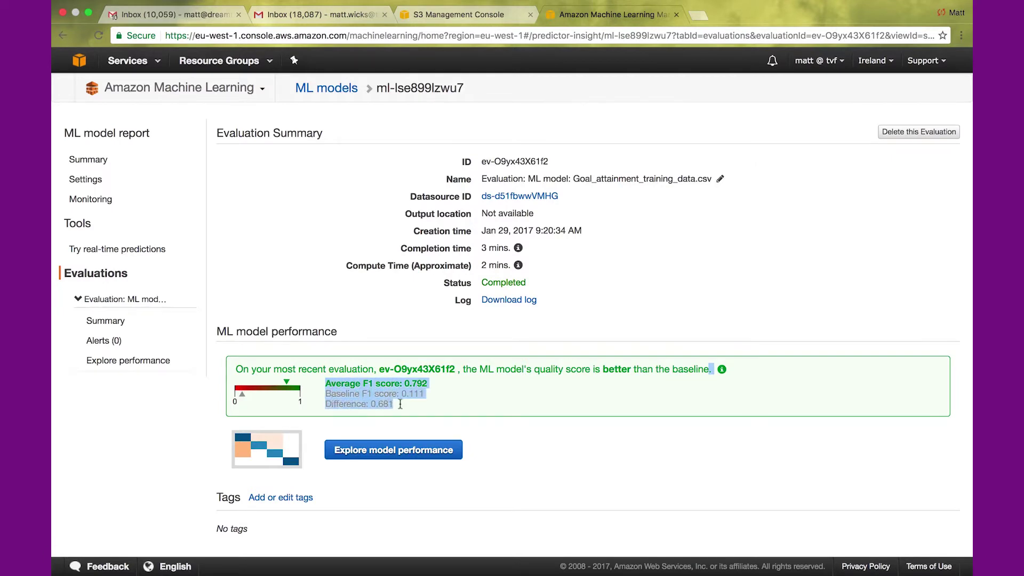
left_click(380, 451)
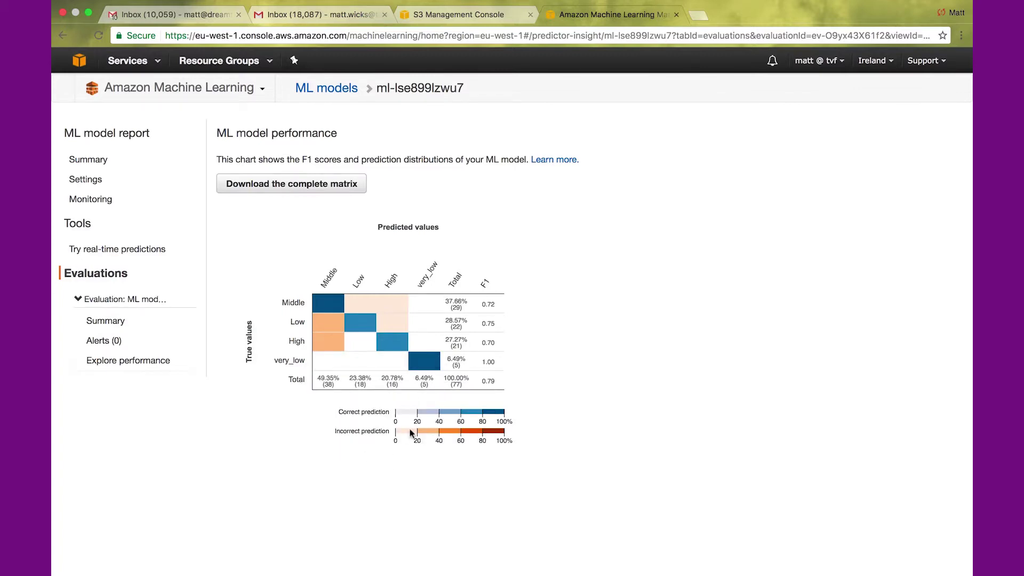
- Enter the STG, SCG, STR, LPR and PEG values for a real-time prediction of Middle
left_click(147, 253)
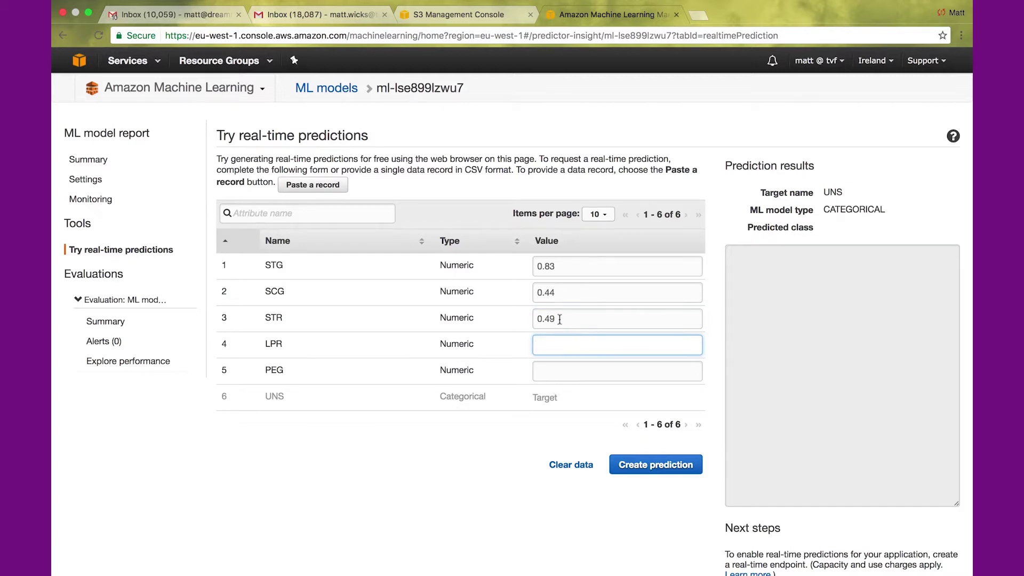
type("0.91")
key("Tab")
type("0.66")
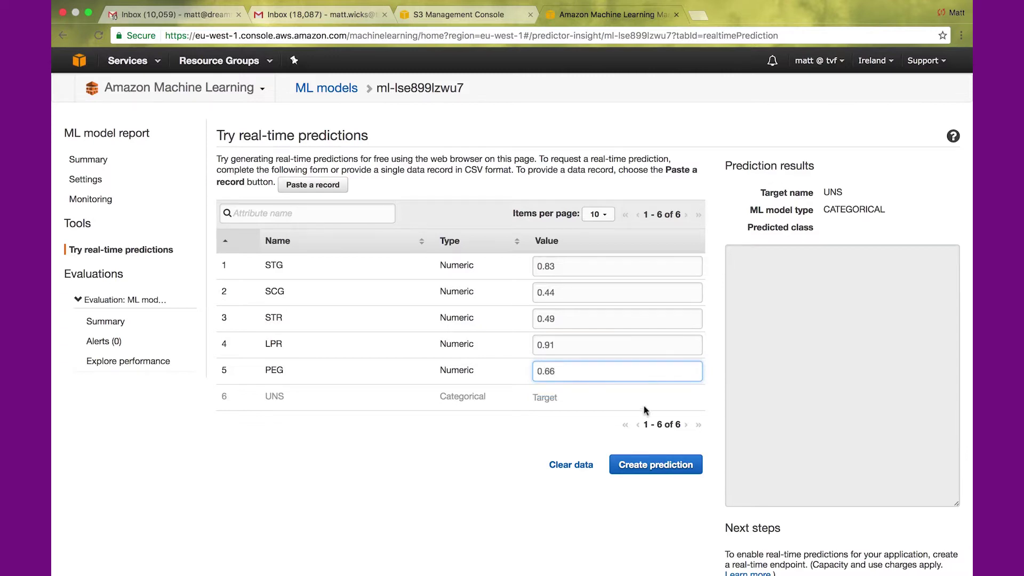
left_click(661, 468)
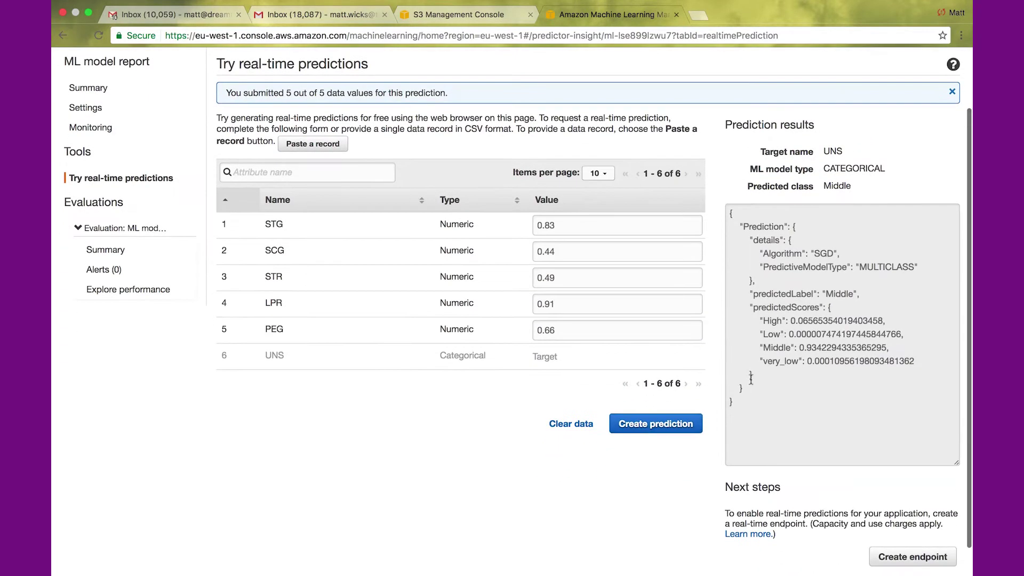
left_click_drag(751, 321, 926, 362)
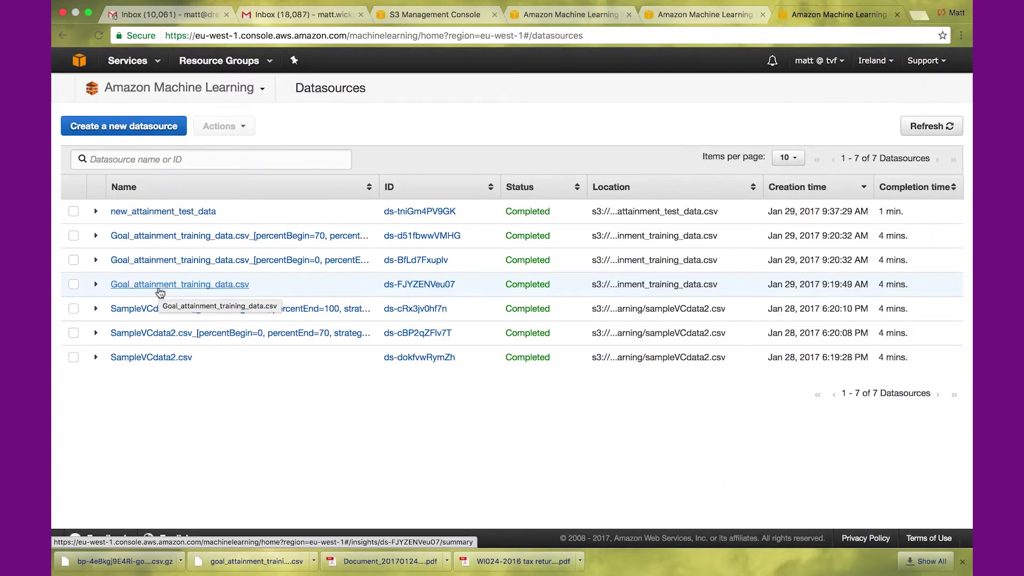
- Start a batch prediction from the datasource using the Goal_attainment_training_data.csv model
left_click(159, 291)
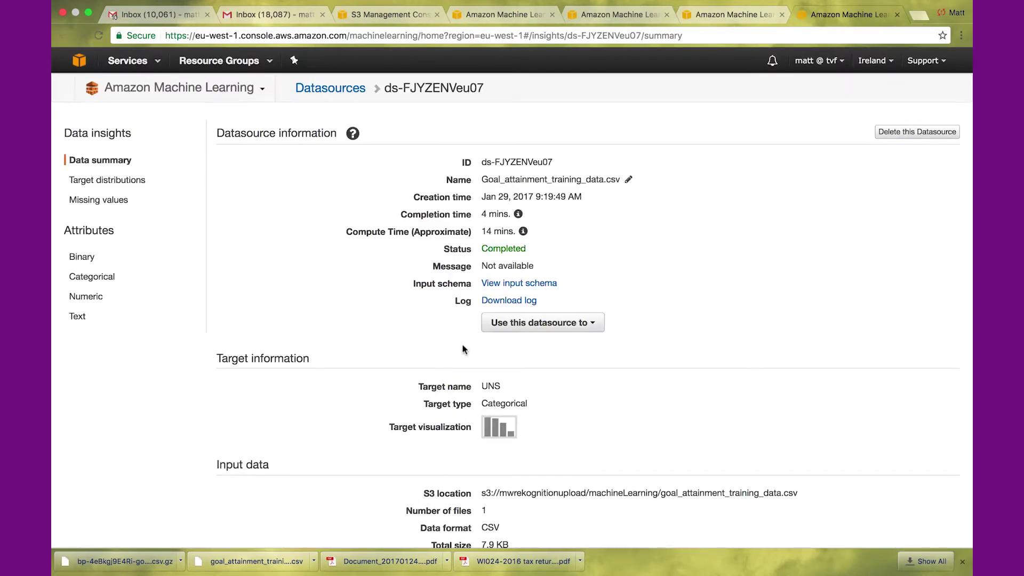
scroll(464, 352, "down", 5)
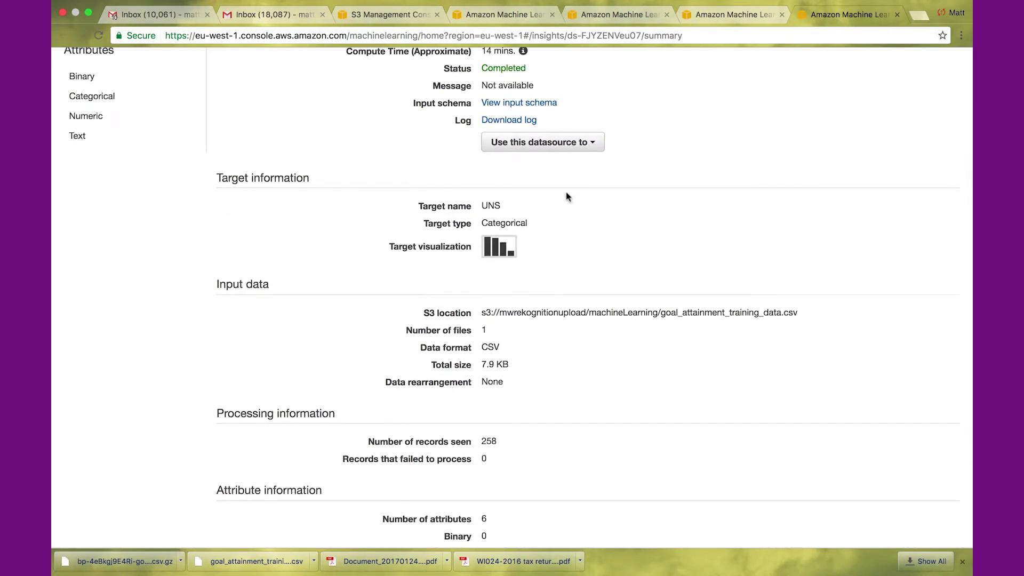
left_click(596, 148)
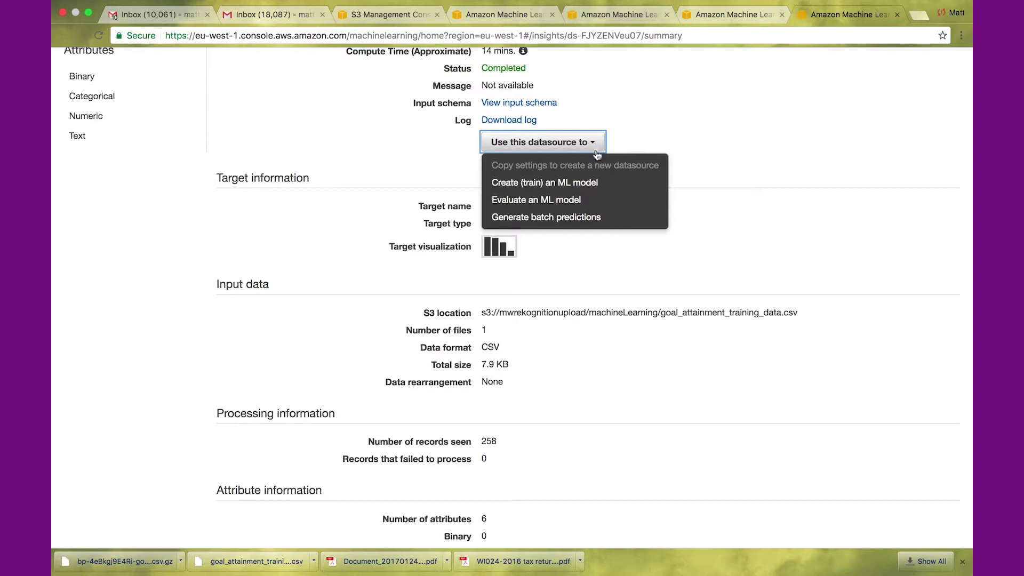
left_click(591, 218)
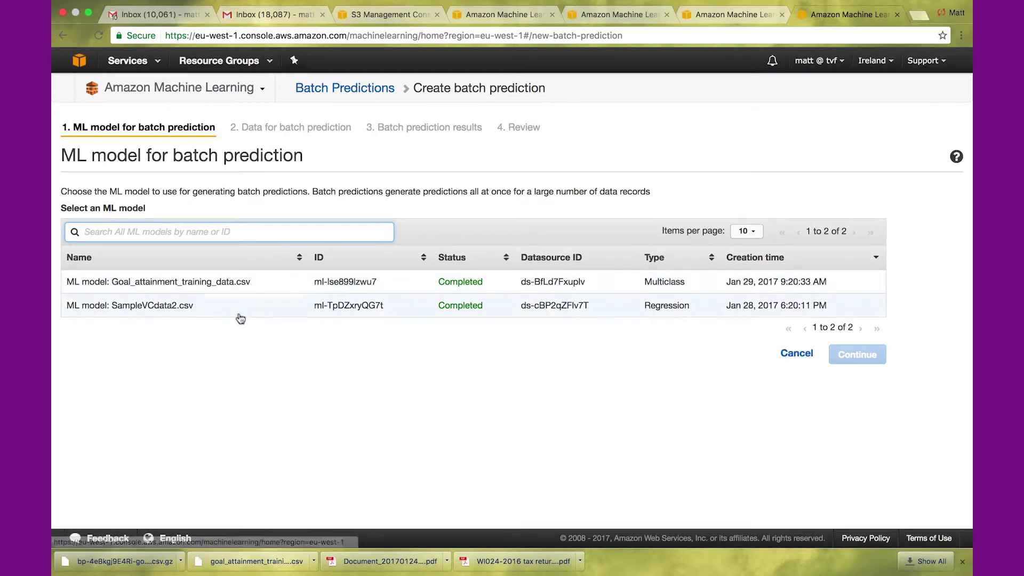
left_click(165, 282)
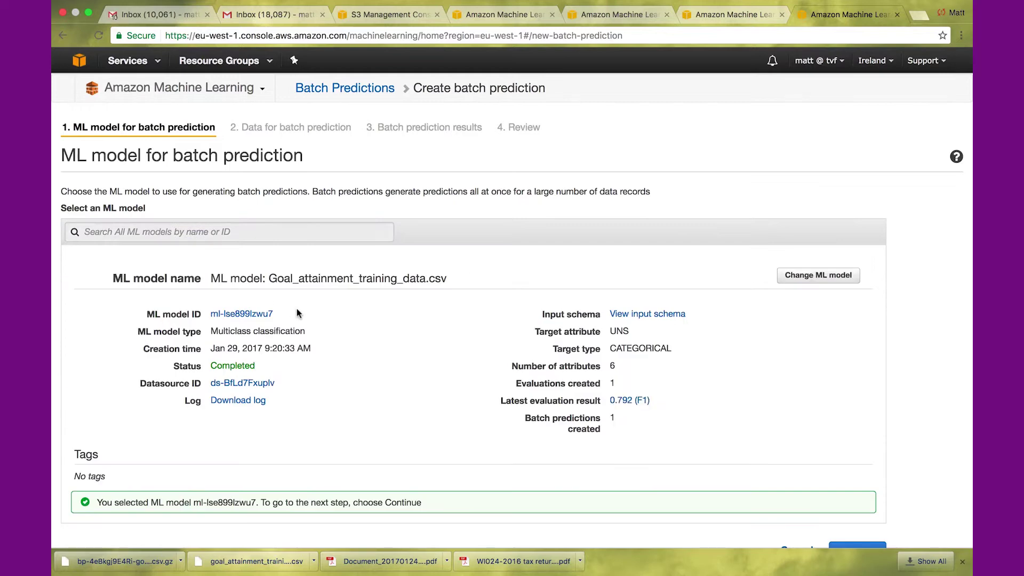
scroll(416, 332, "down", 1)
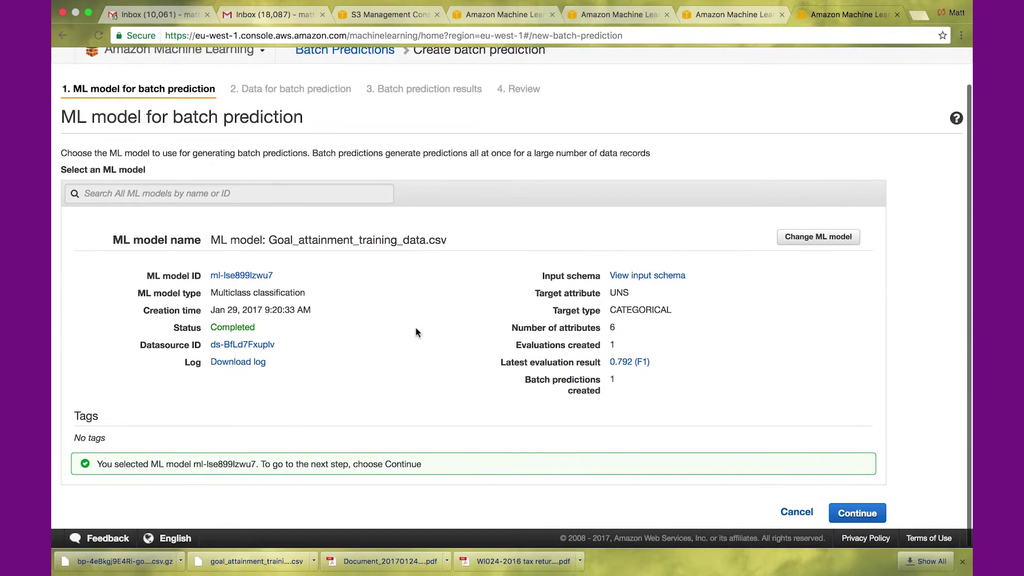
left_click(853, 518)
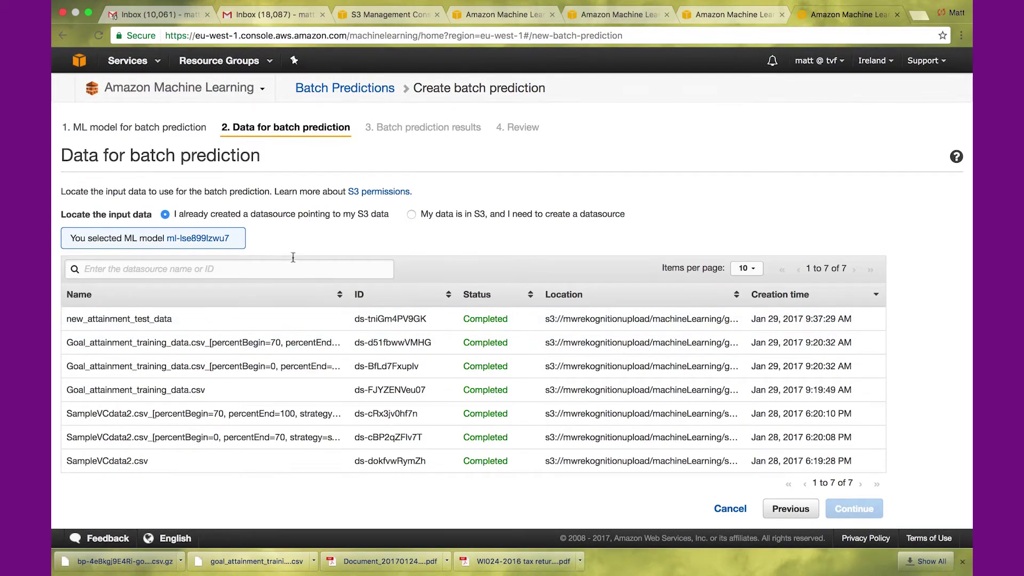
- Create input datasource attainment_test_2 from S3 file goal_attainment_test_data2.csv with a header row, and verify it
left_click(411, 213)
left_click(351, 245)
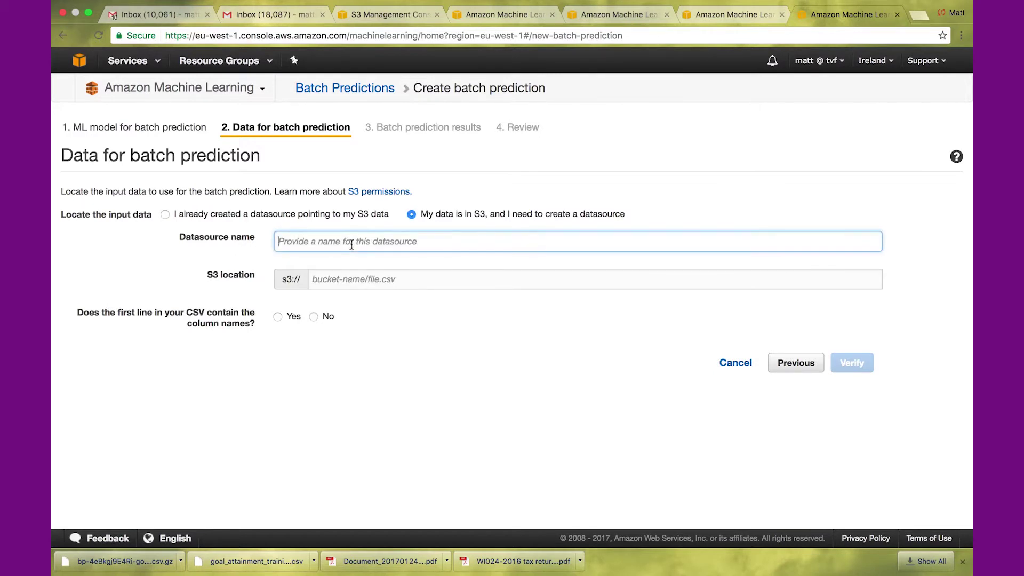
type("attainment_test_2")
left_click(278, 316)
left_click(376, 280)
type("mwrekognitionupload/machineLearning")
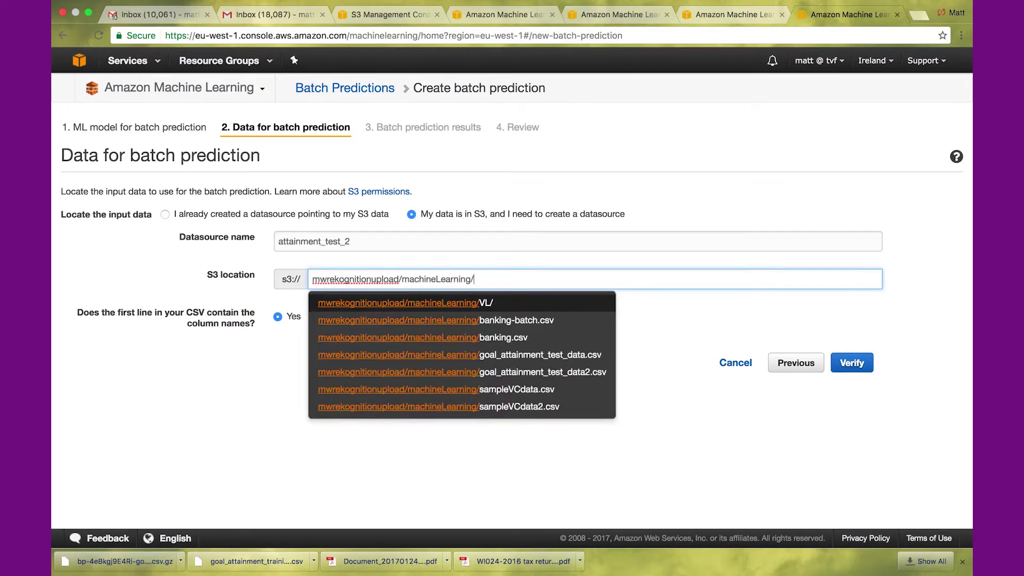
key("Down")
key("Down")
key("Down")
key("Down")
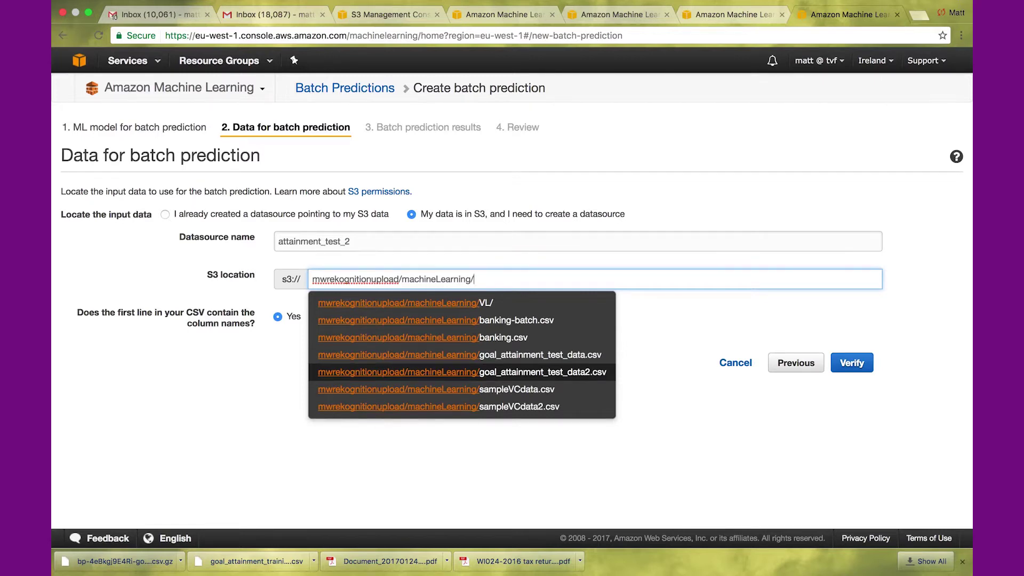
key("Return")
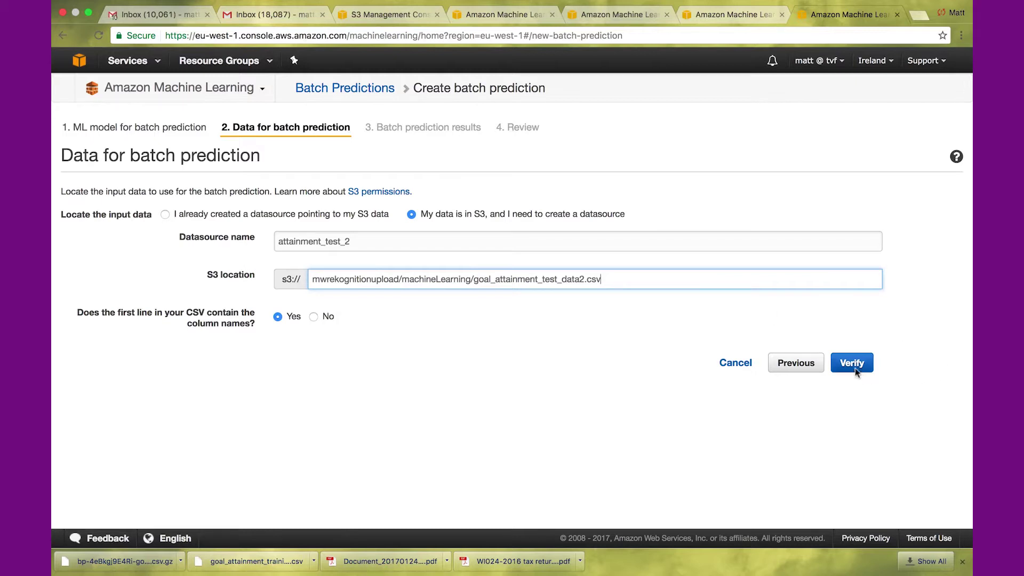
left_click(854, 368)
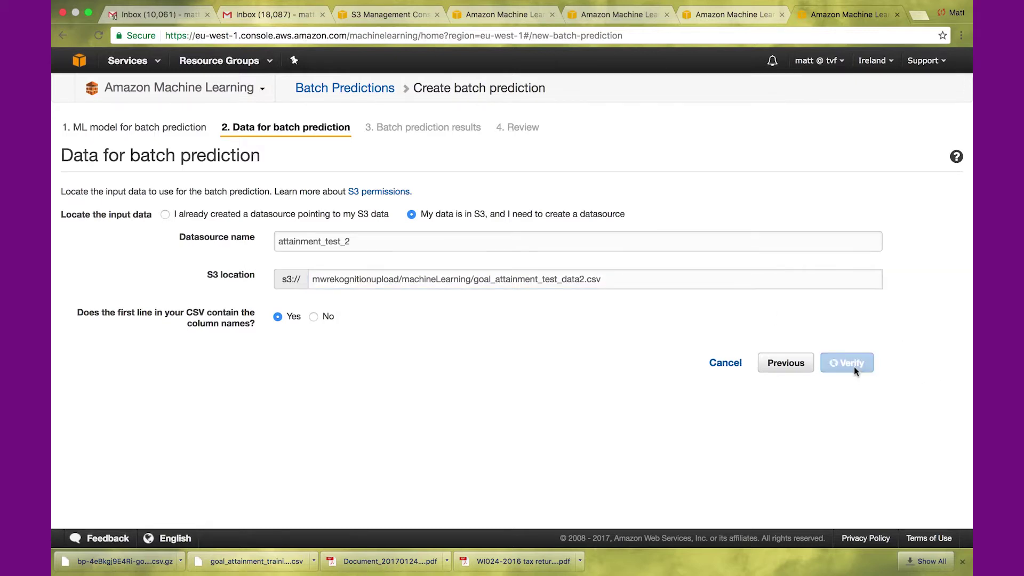
left_click(865, 498)
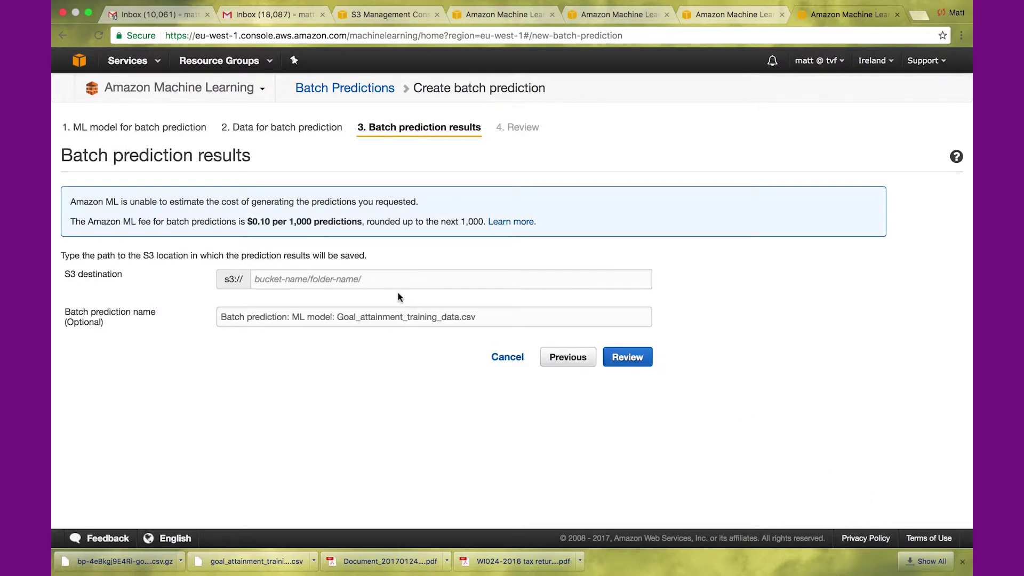
- Set the results destination, review the prediction fees, and create the batch prediction
left_click(329, 278)
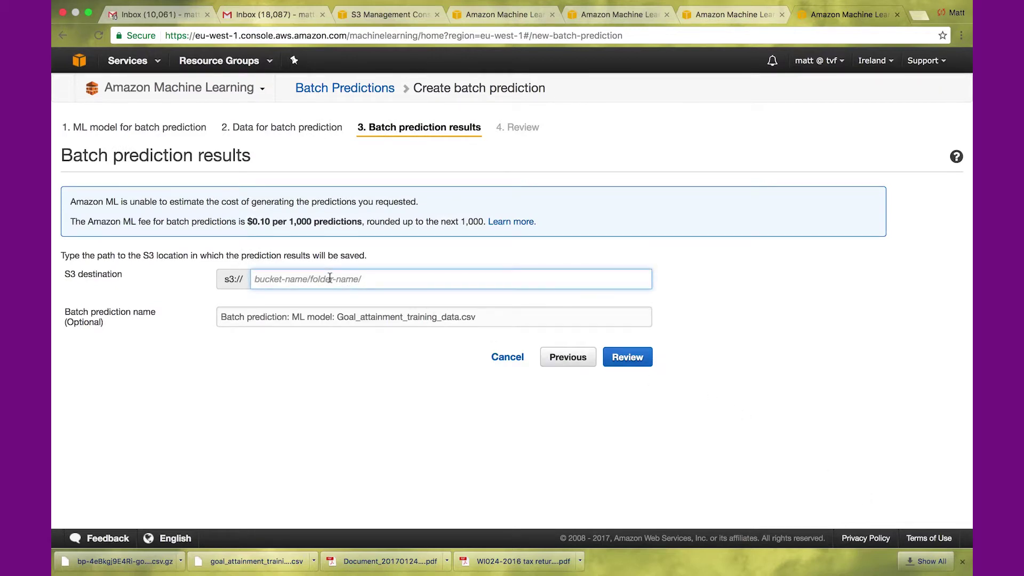
type("mwrekognitionupload/machineLearning/")
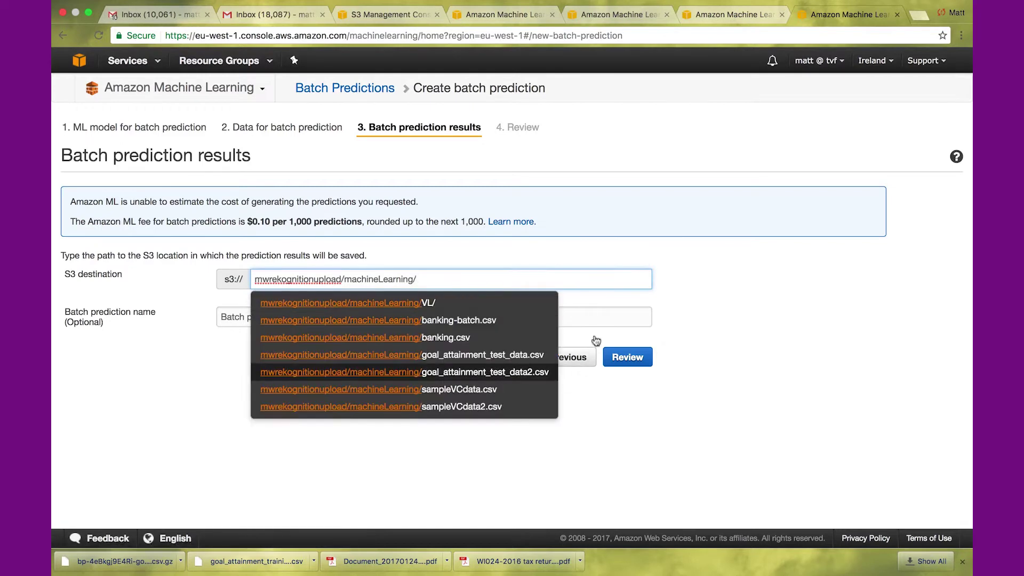
left_click(483, 268)
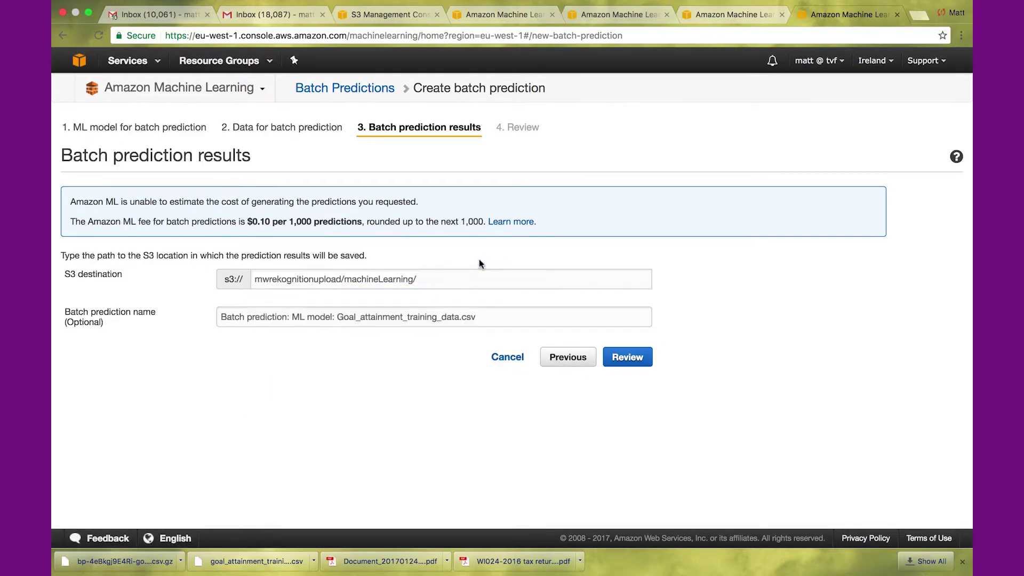
left_click(627, 358)
scroll(704, 413, "down", 3)
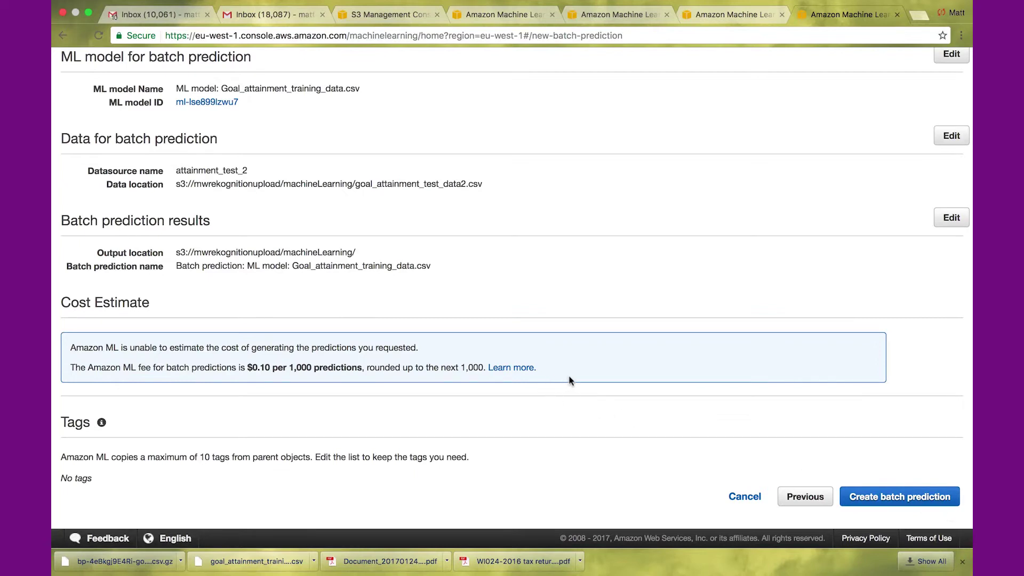
left_click_drag(538, 368, 71, 368)
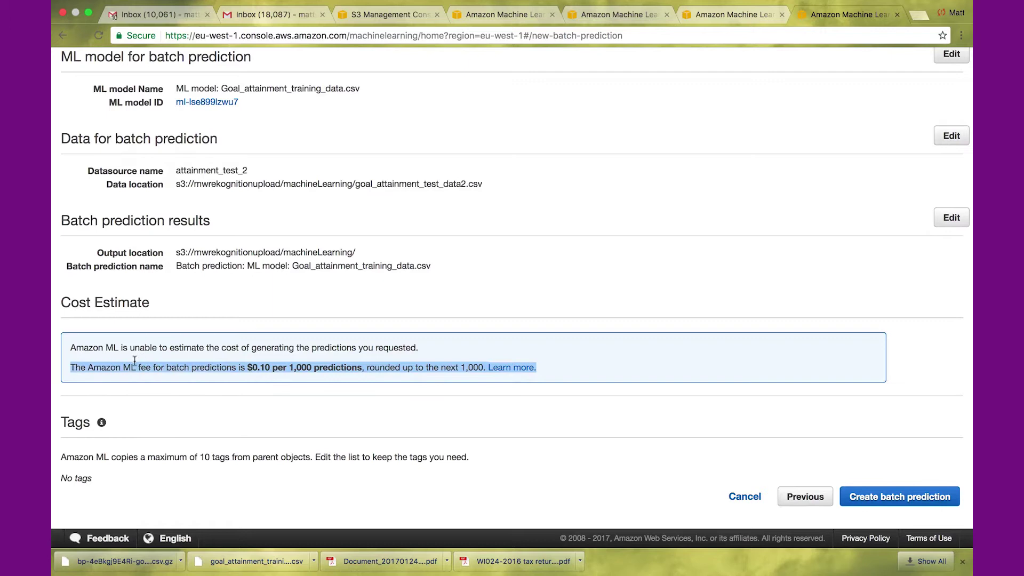
left_click(872, 498)
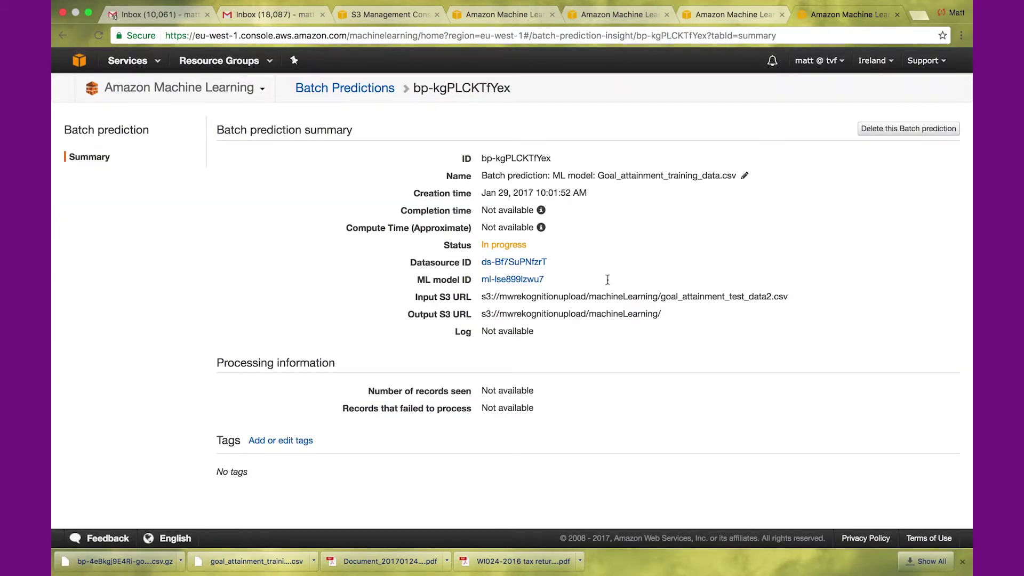
- Reload the batch prediction page until it shows Completed, with 18 records and 0 failures
left_click_drag(530, 246, 480, 244)
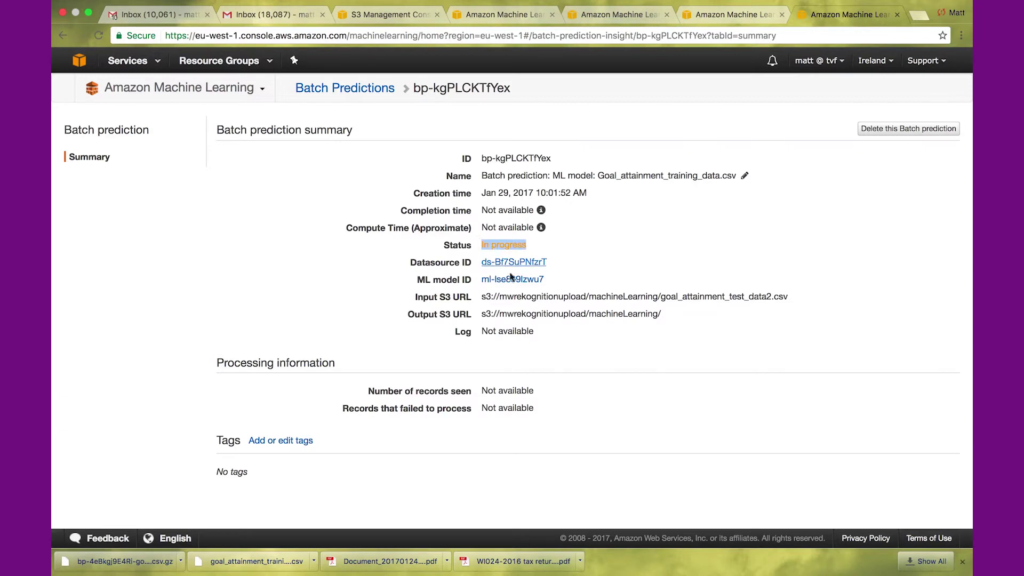
key("super+r")
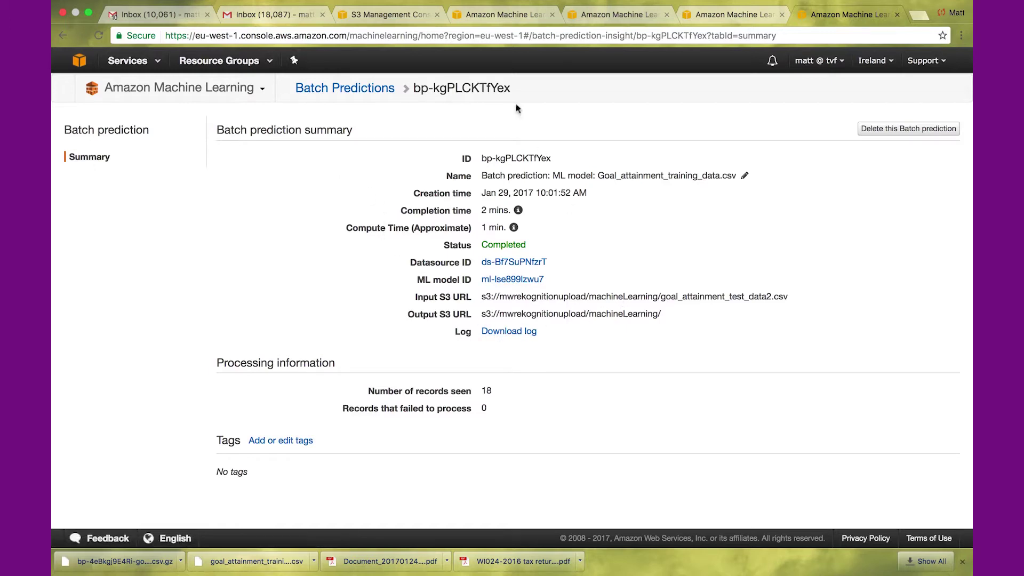
- In the S3 console, open the batch-prediction folder and then its result folder
left_click(397, 15)
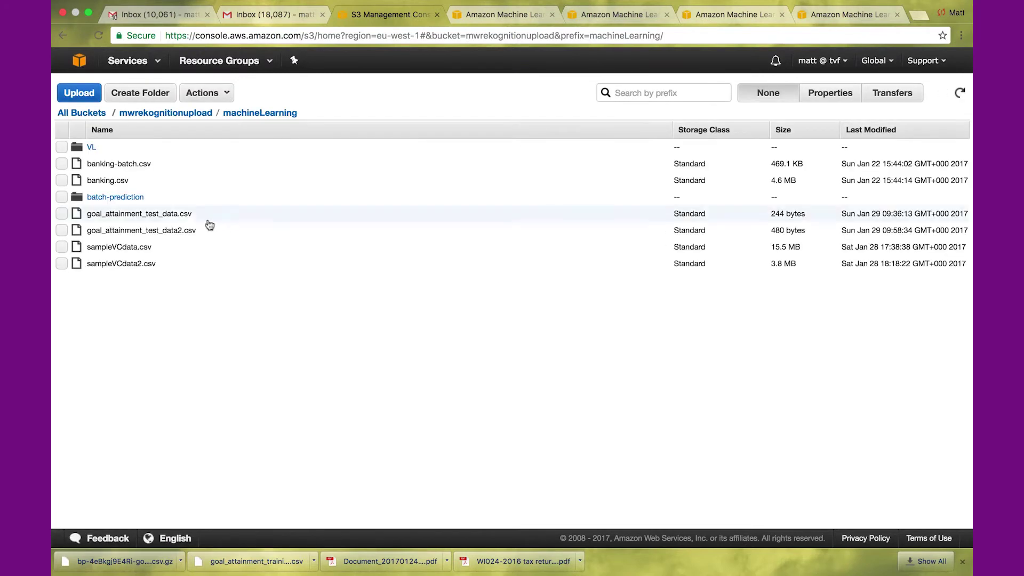
left_click(126, 198)
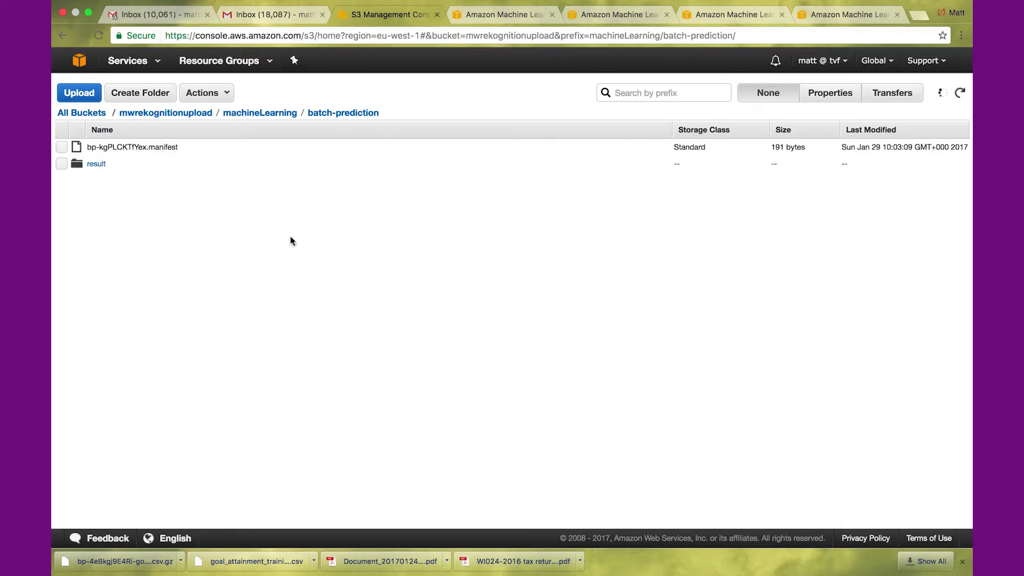
left_click(97, 167)
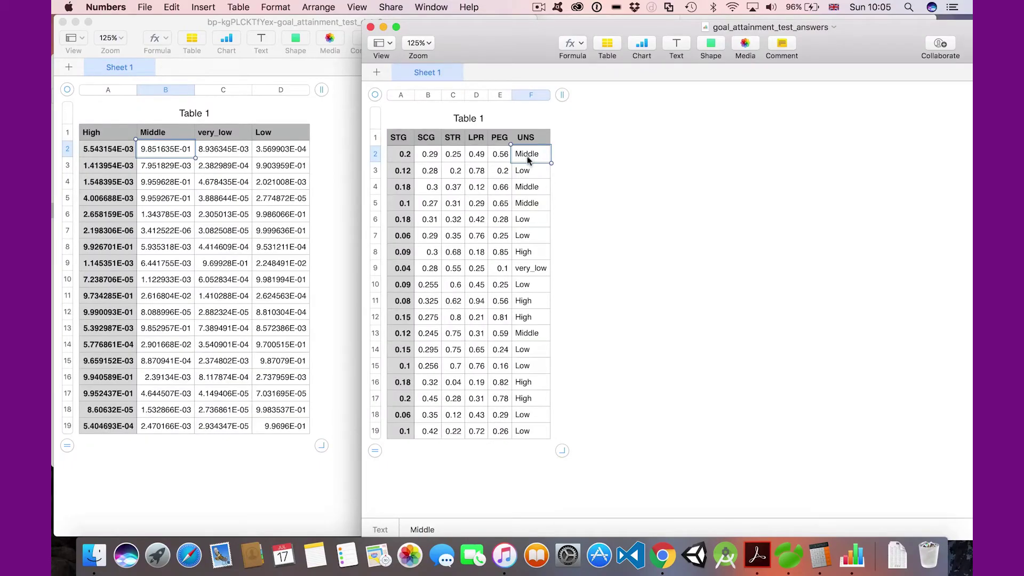
mouse_move(526, 170)
left_click(527, 175)
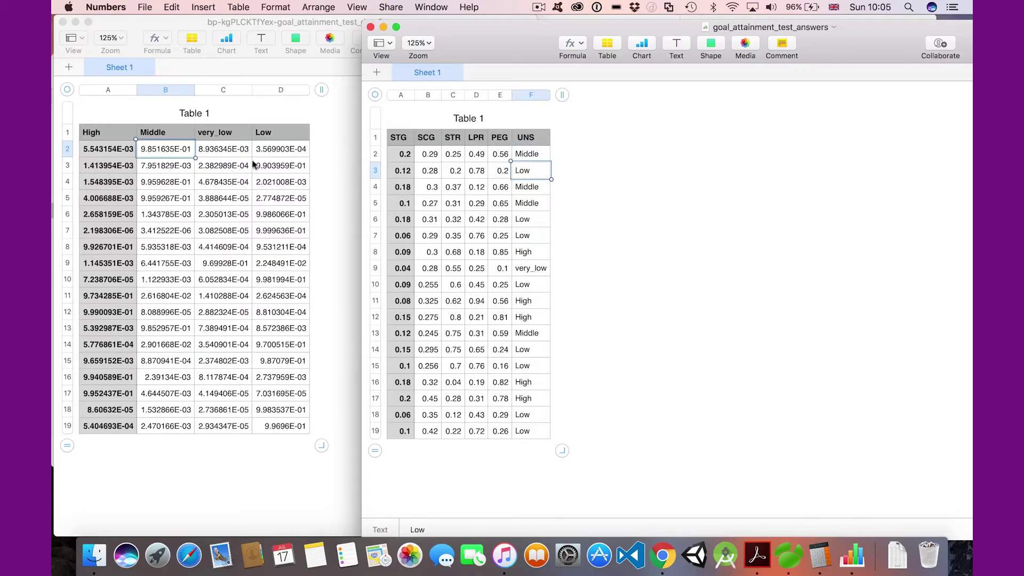
left_click(280, 169)
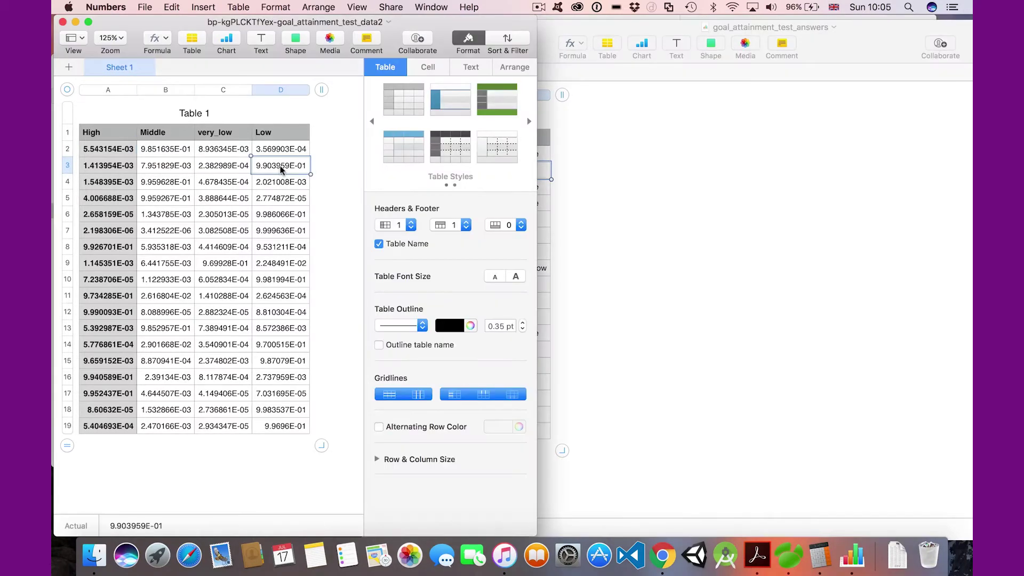
left_click(590, 217)
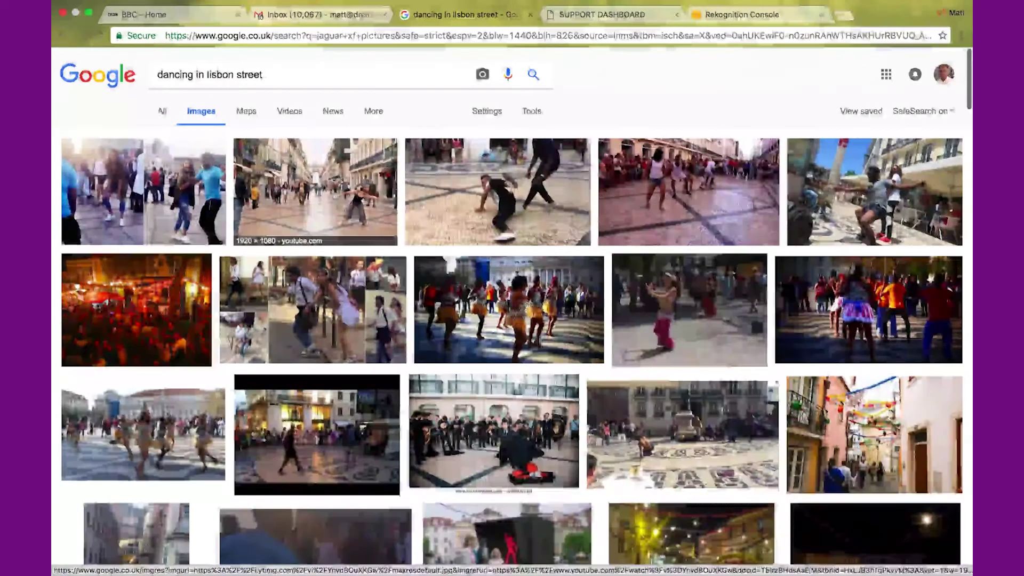
- Save the Lisbon ballerina photo as 'dancing image.jpeg' and bring up Rekognition's object detection demo
left_click(321, 200)
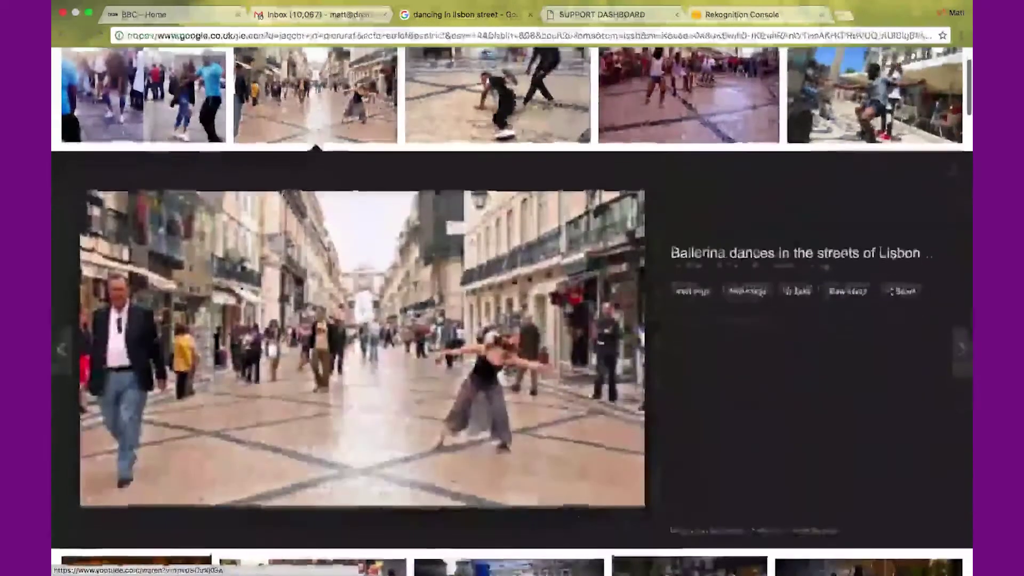
right_click(417, 263)
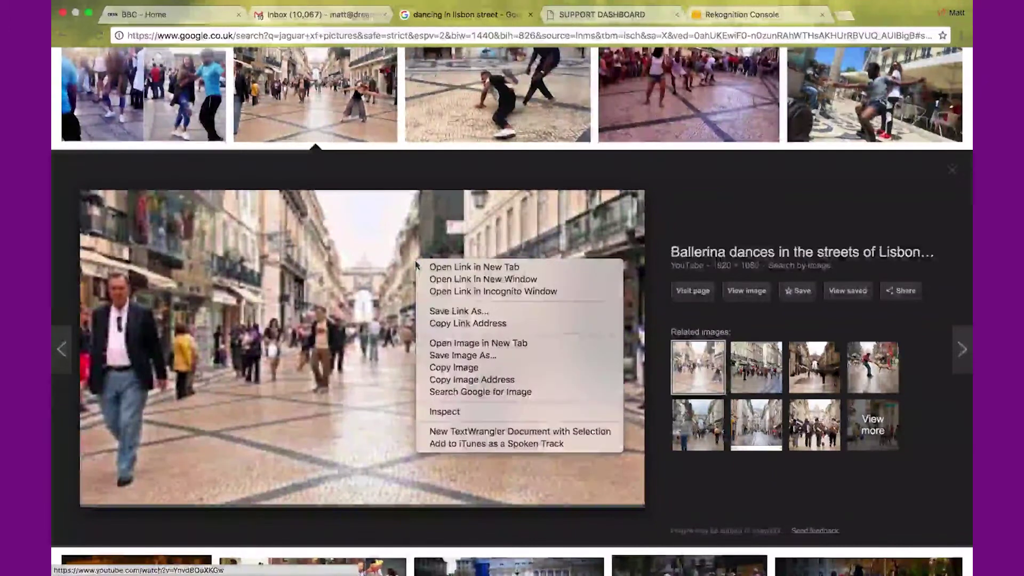
left_click(453, 355)
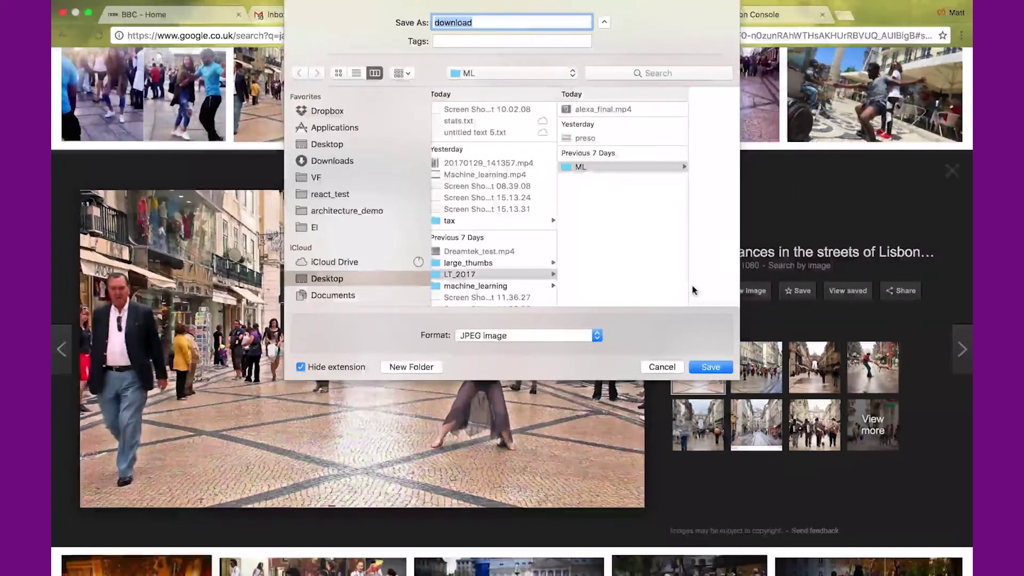
type("dancing image")
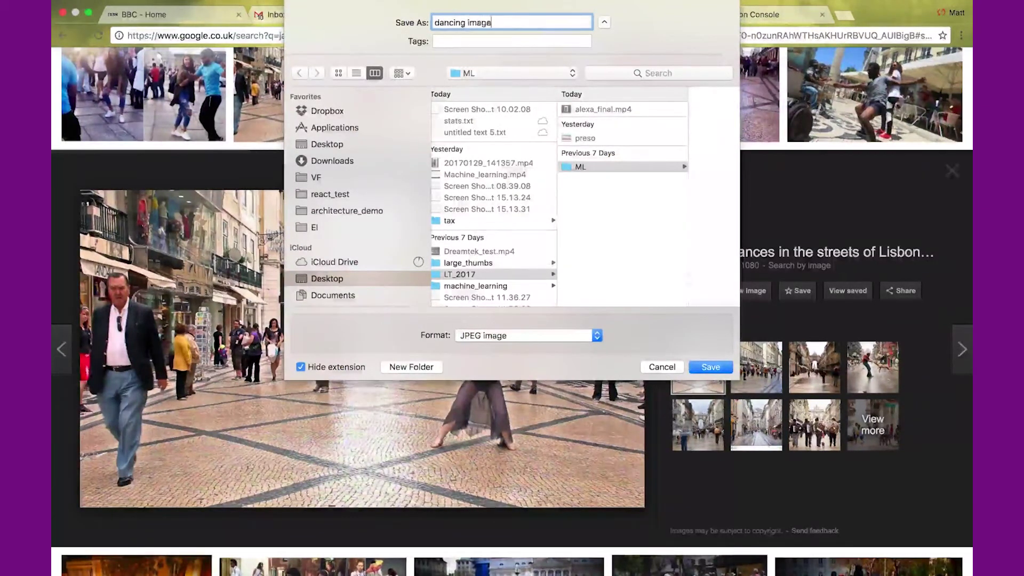
key("Return")
left_click(741, 15)
left_click(345, 214)
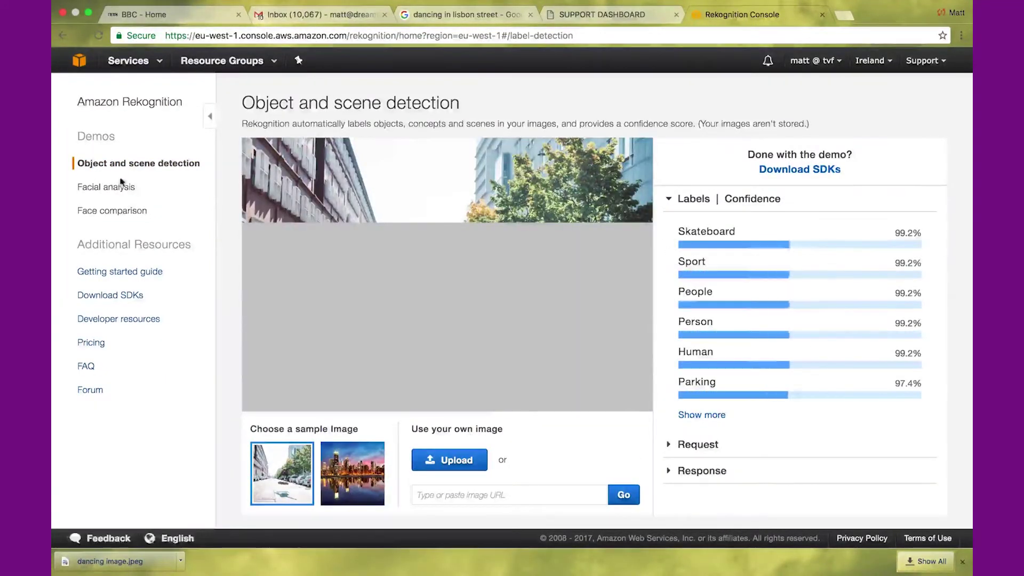
- Analyse 'dancing image.jpeg' from the ML folder and expand its full label list
left_click(455, 462)
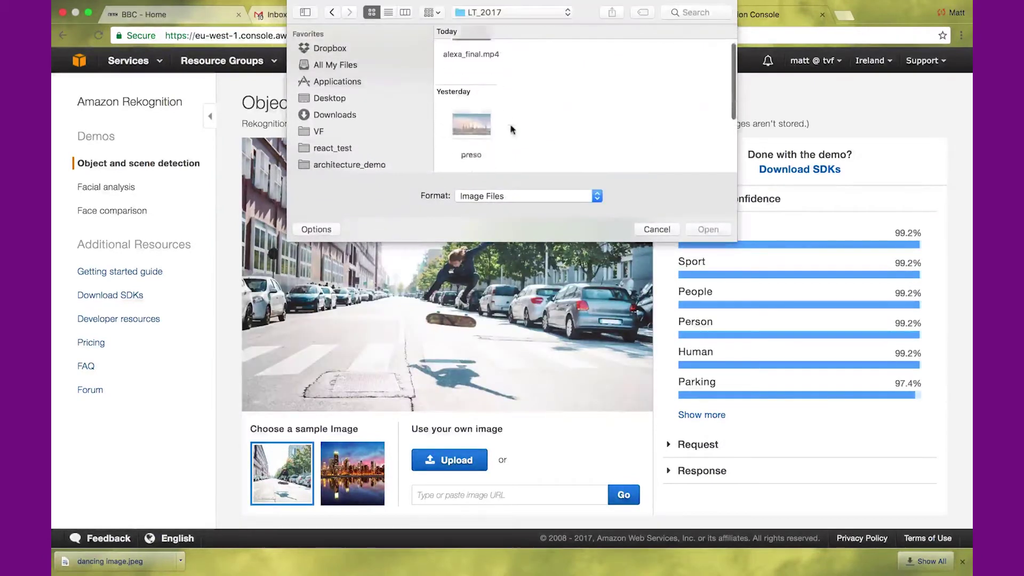
scroll(510, 129, "down", 3)
scroll(511, 129, "down", 2)
left_click(470, 117)
double_click(470, 116)
left_click(480, 65)
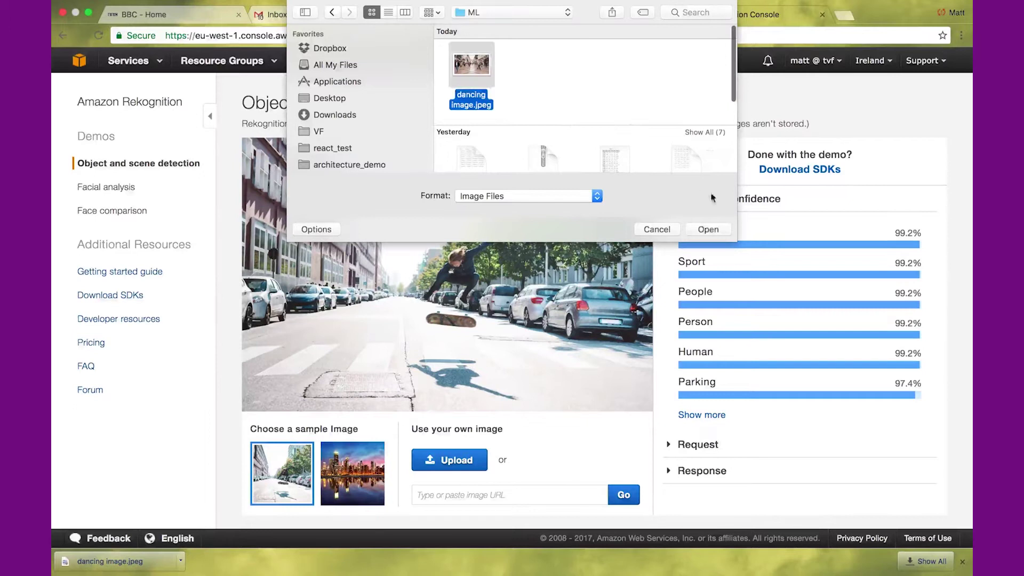
left_click(708, 230)
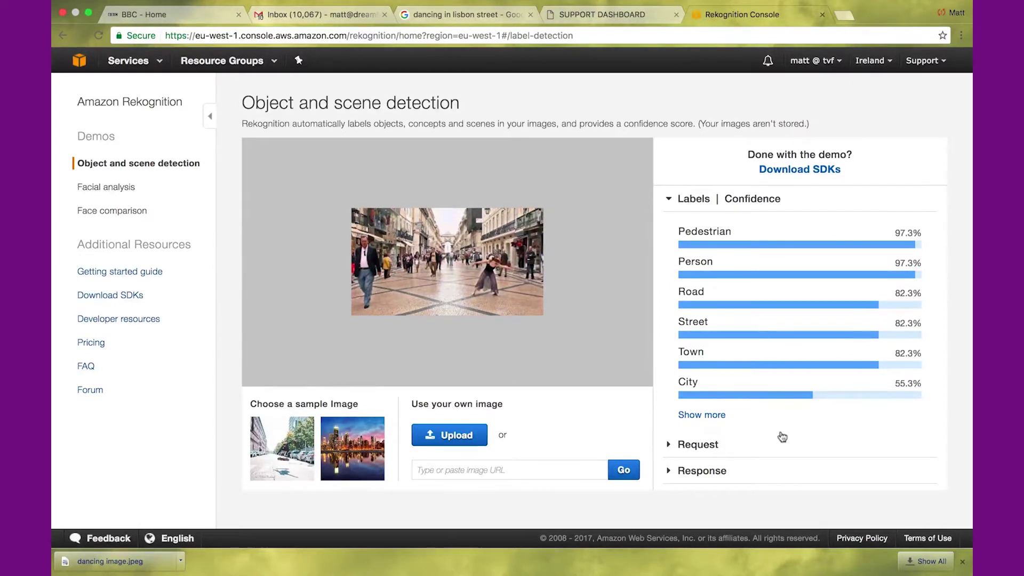
left_click(708, 415)
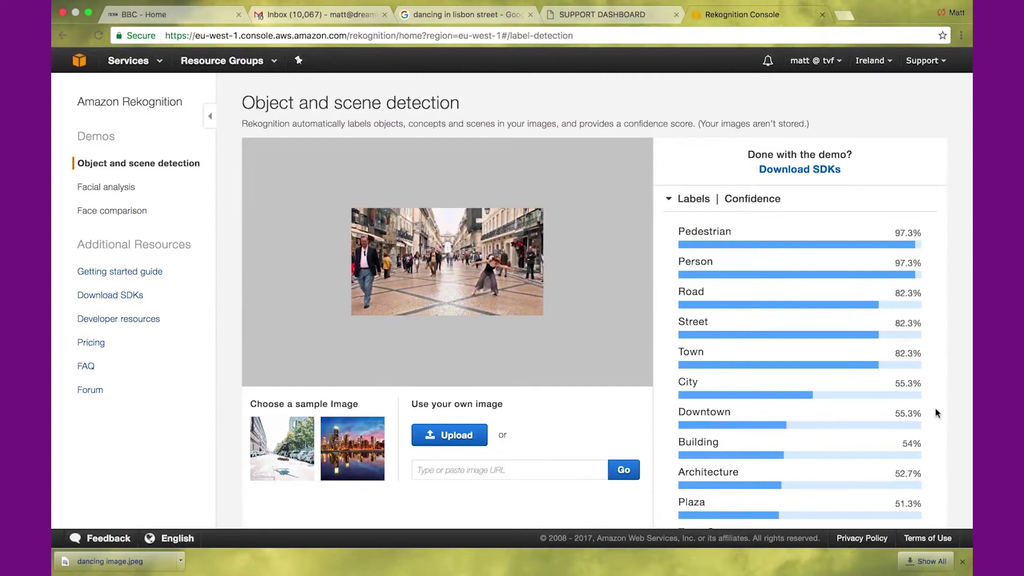
scroll(936, 413, "down", 3)
scroll(937, 413, "down", 2)
scroll(936, 413, "down", 1)
scroll(936, 412, "up", 5)
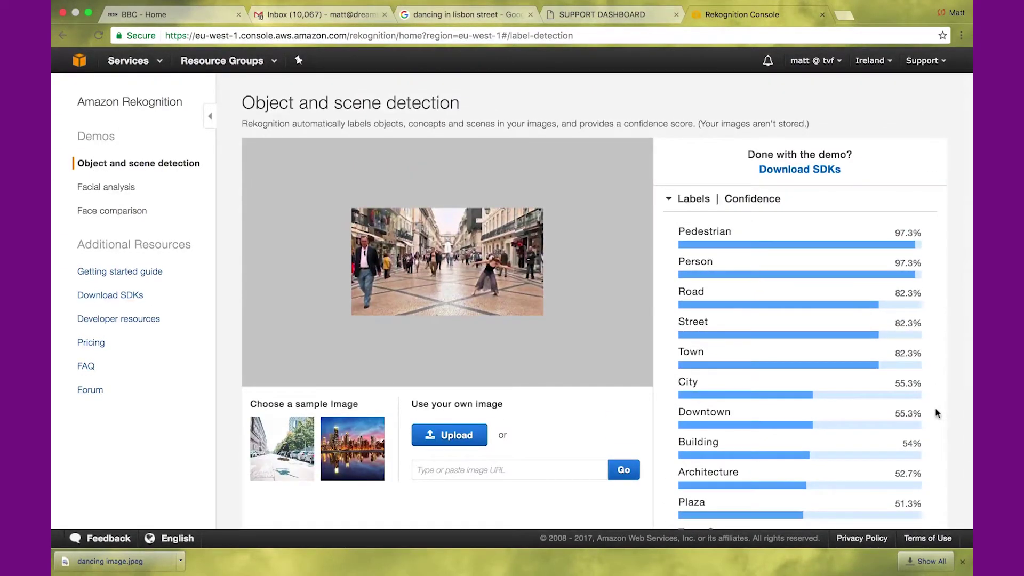
- Cancel the upload and analyse the city skyline sample, labelled City and Downtown at 97.3%
left_click(448, 433)
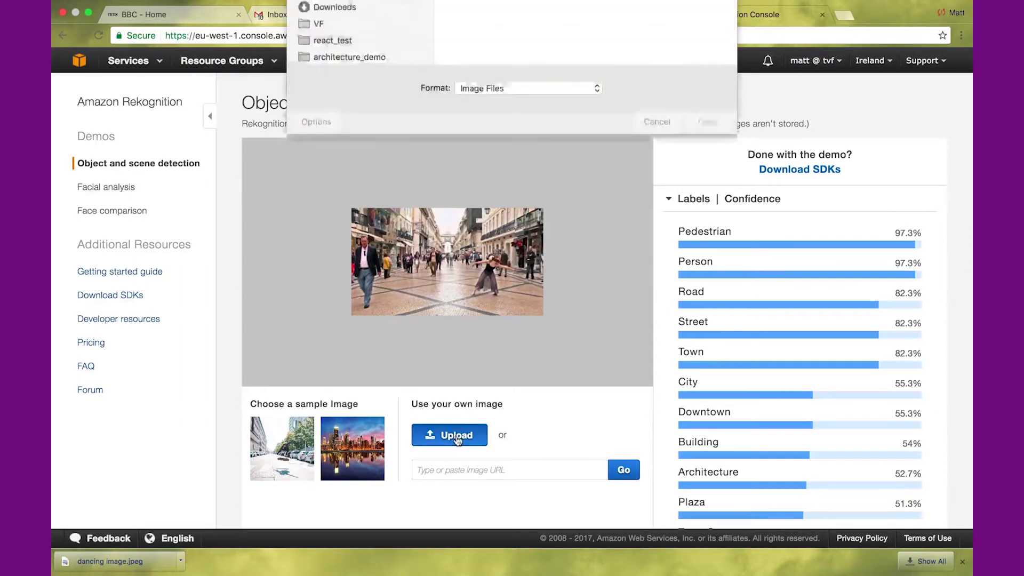
double_click(614, 152)
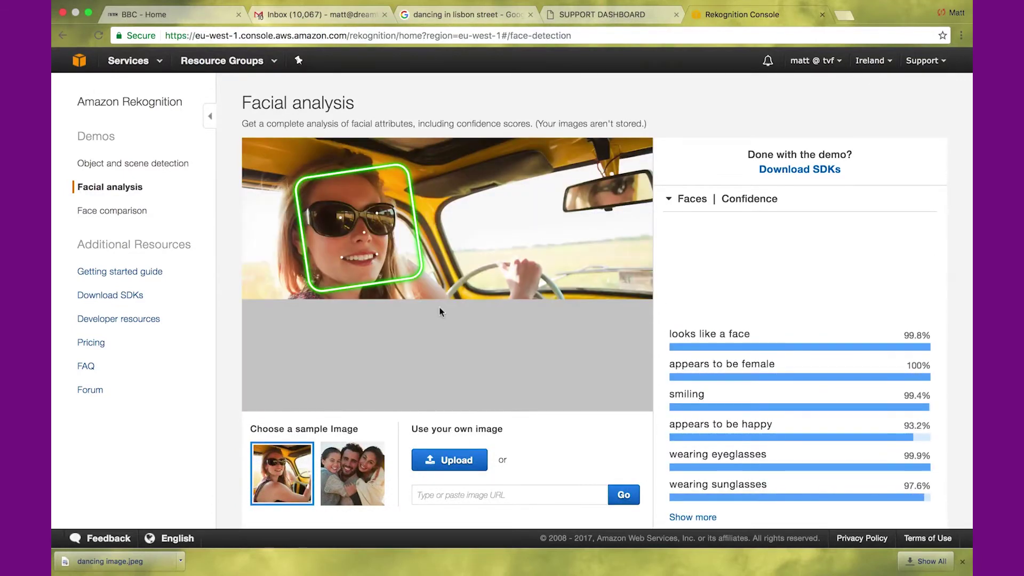
- Run facial analysis on a portrait photo uploaded from the Desktop
left_click(461, 460)
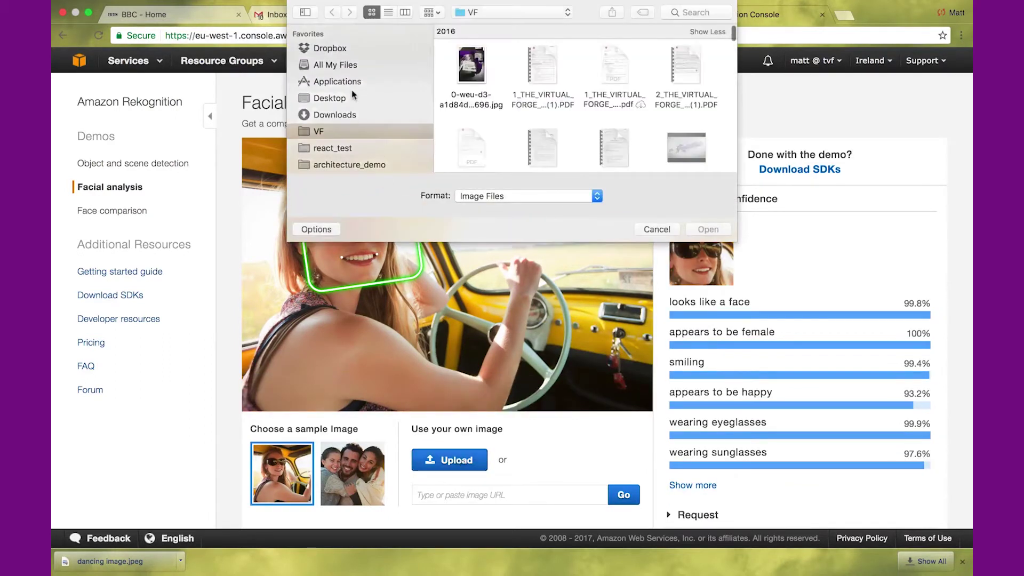
left_click(336, 96)
scroll(530, 118, "down", 2)
scroll(530, 118, "down", 2)
double_click(612, 90)
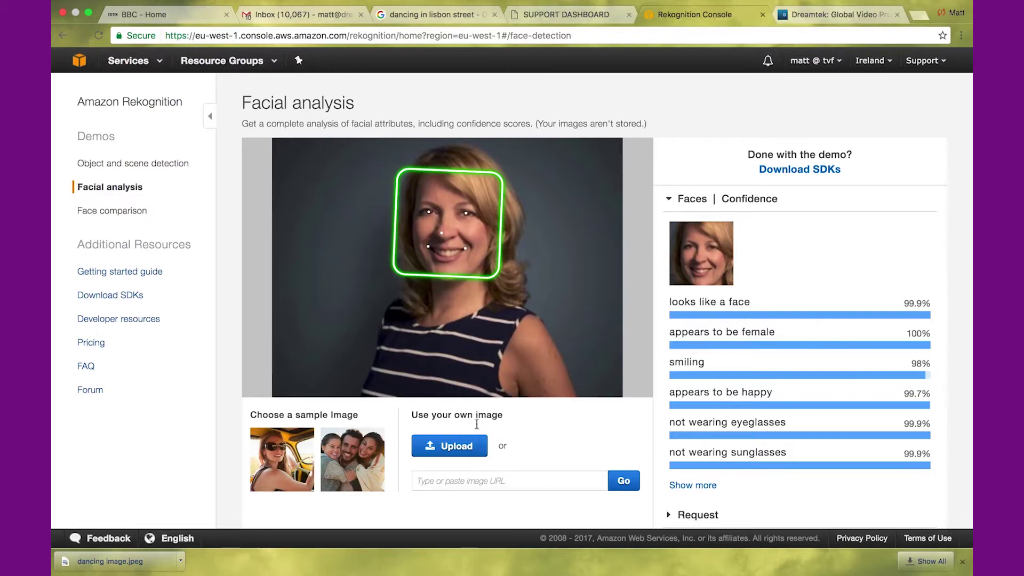
- Analyse the uploaded screenshot portrait, then begin choosing a reference face for comparison
left_click(462, 444)
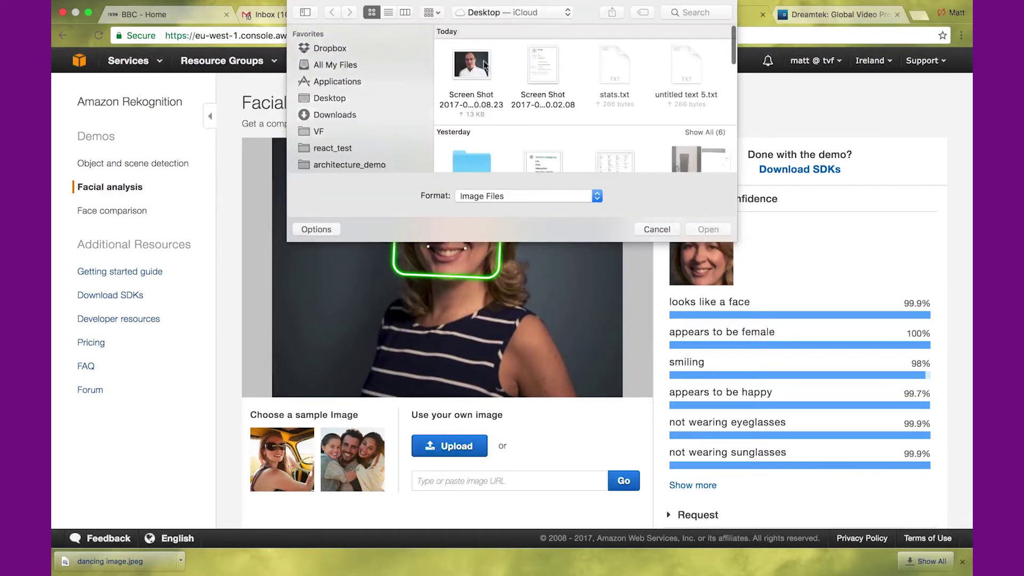
double_click(473, 61)
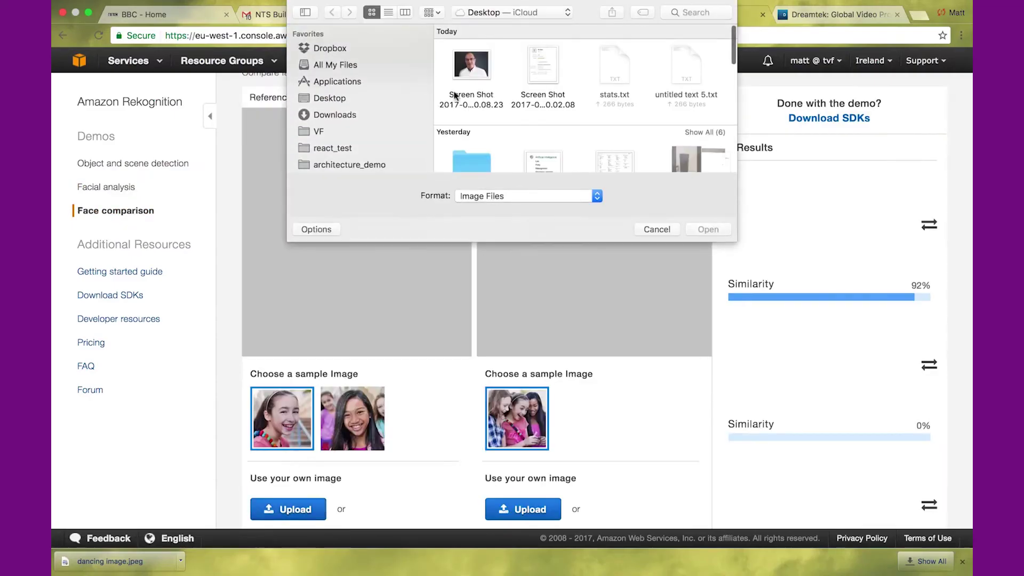
- Upload the screenshot as reference face and save the author photo to Desktop as 1296459705450.jpg
left_click(469, 67)
double_click(469, 67)
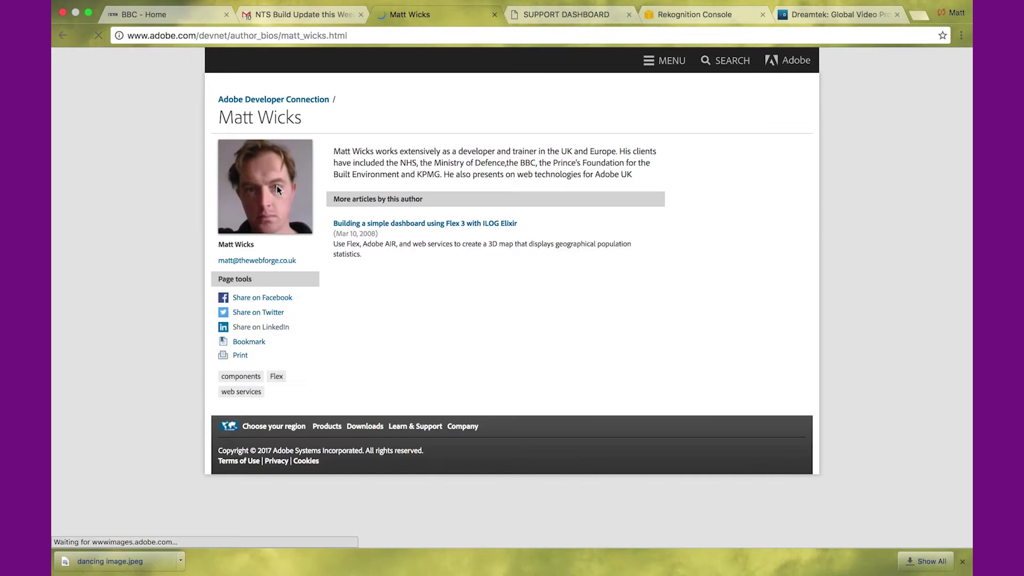
right_click(277, 186)
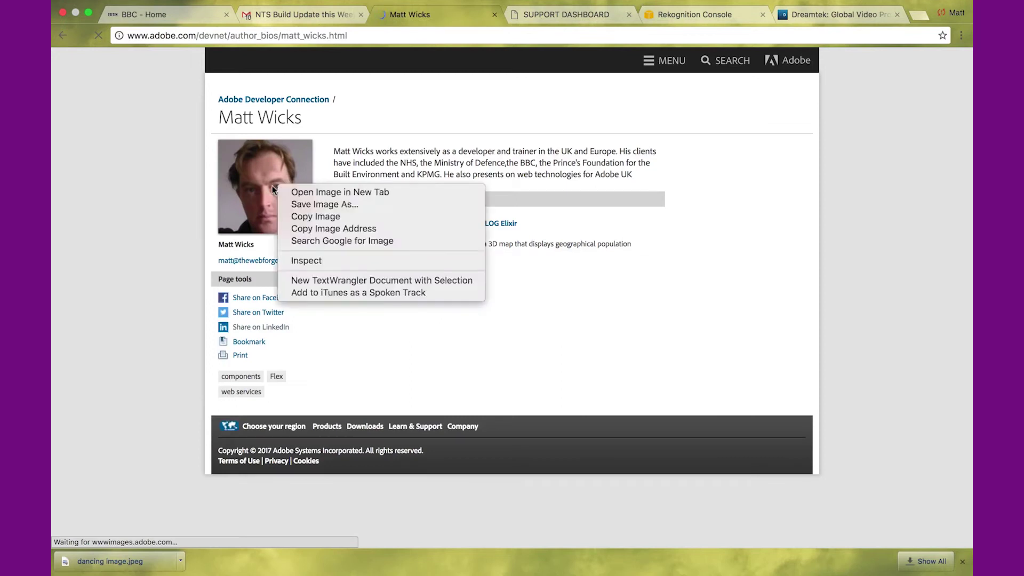
left_click(268, 187)
right_click(267, 186)
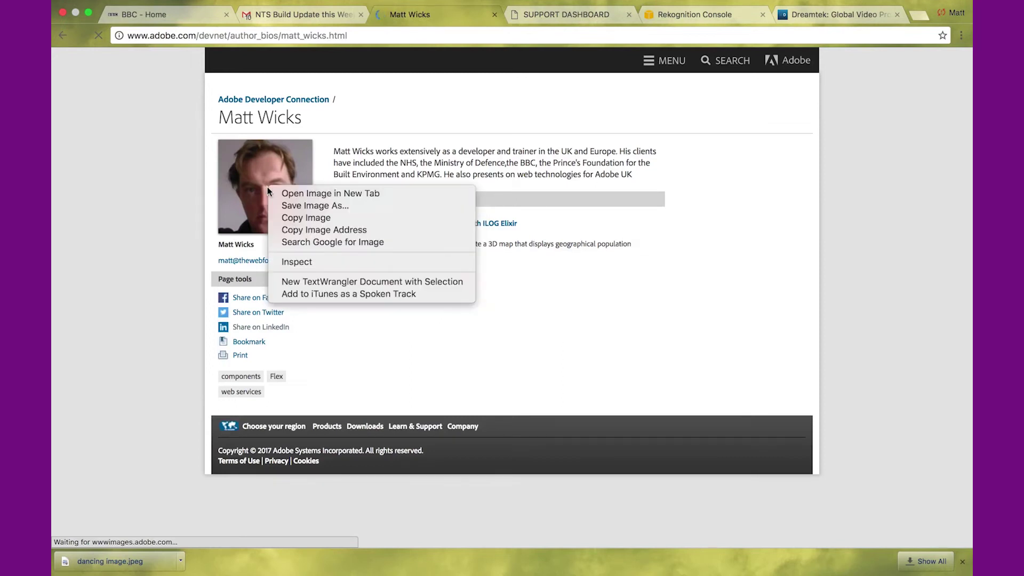
left_click(303, 208)
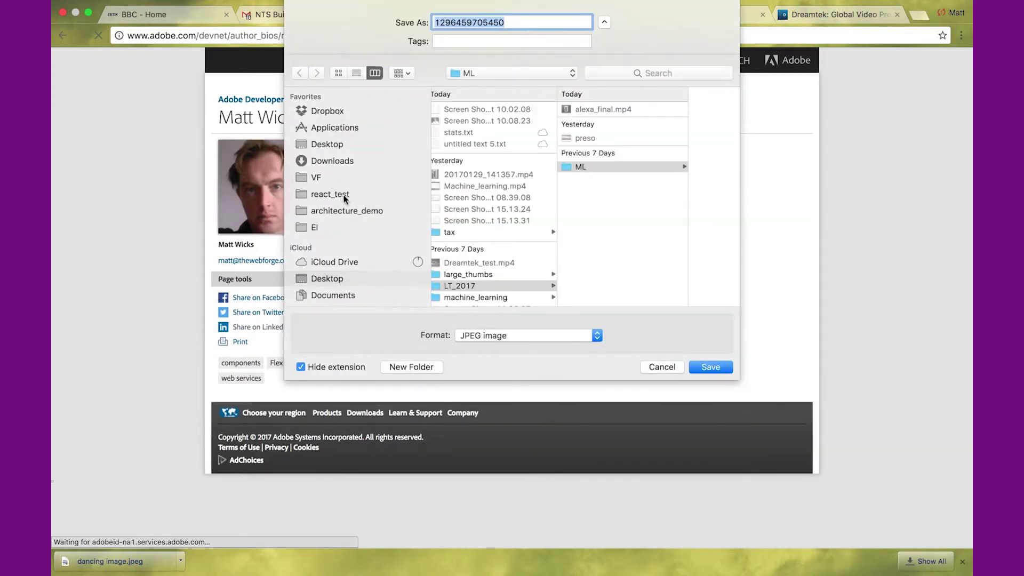
left_click(328, 145)
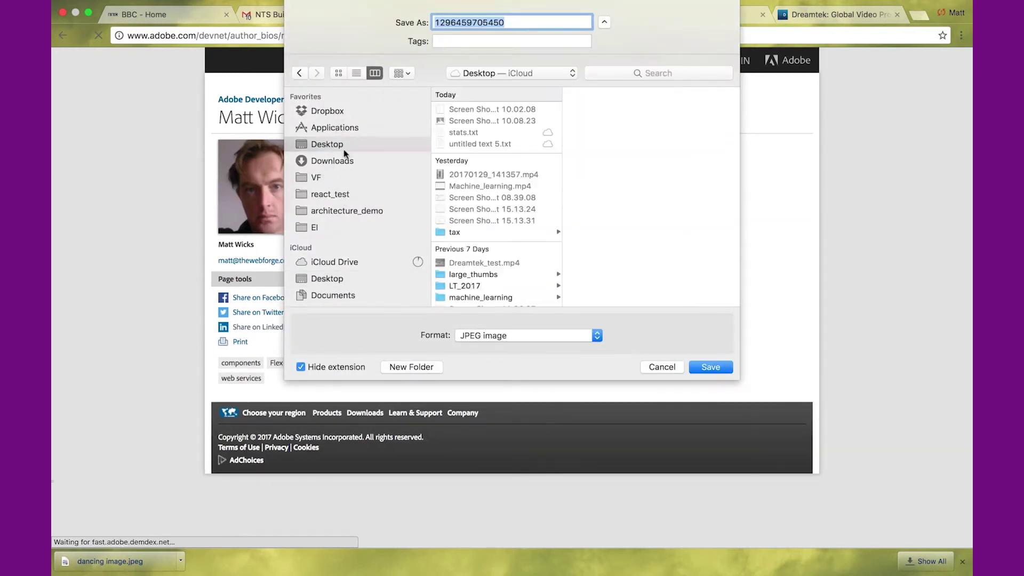
left_click(711, 366)
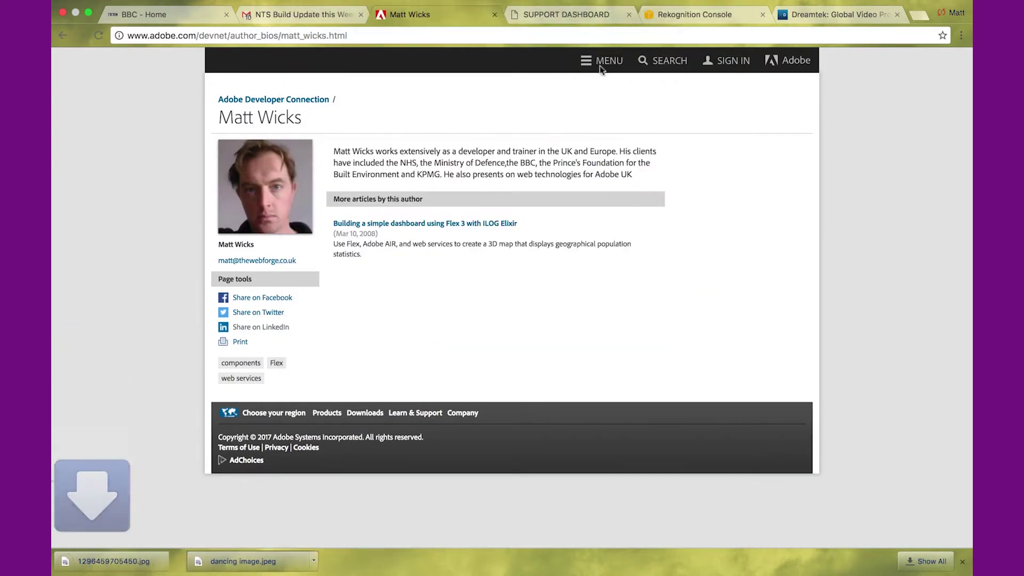
- Upload 1296459705450.jpg as the comparison face in Rekognition's face comparison demo
left_click(693, 16)
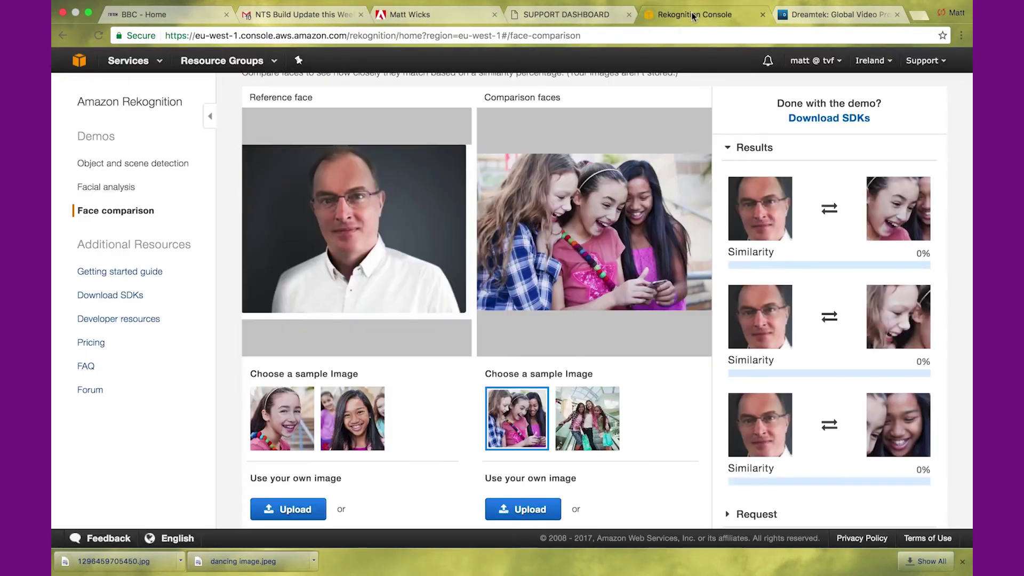
left_click(509, 510)
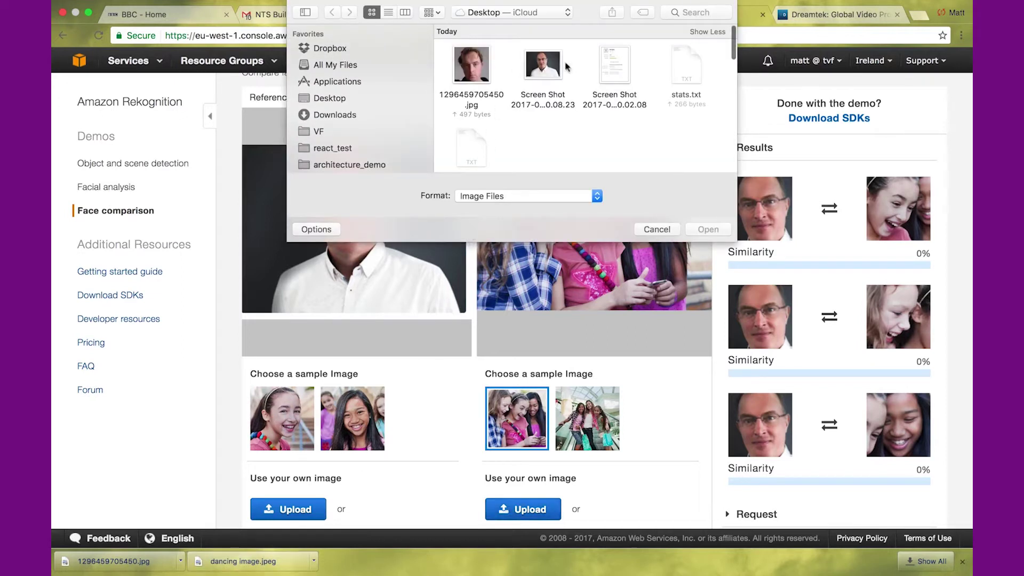
double_click(478, 76)
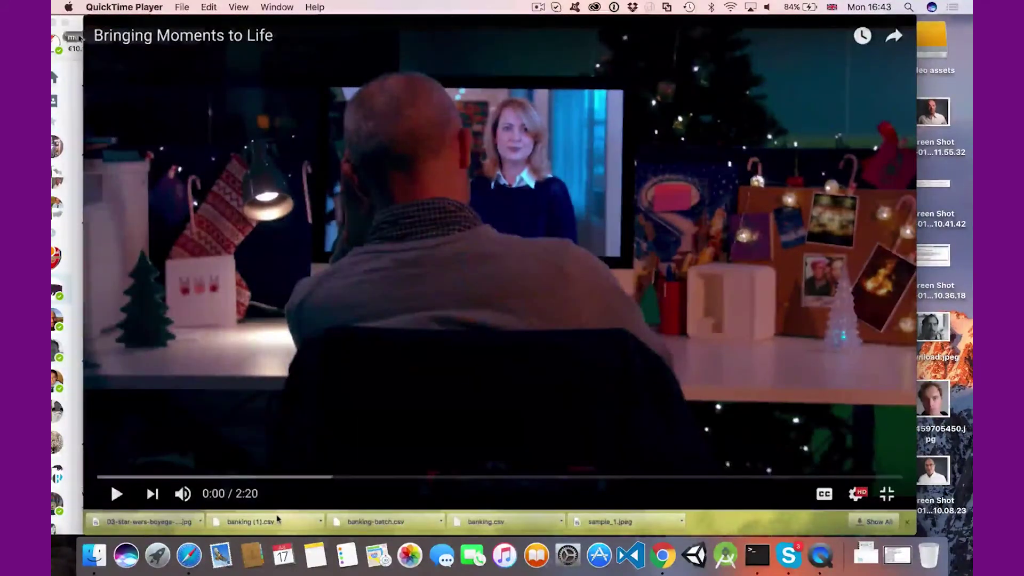
- Return to Chrome and open the samples folder in the S3 bucket
key("super+Tab")
left_click(100, 214)
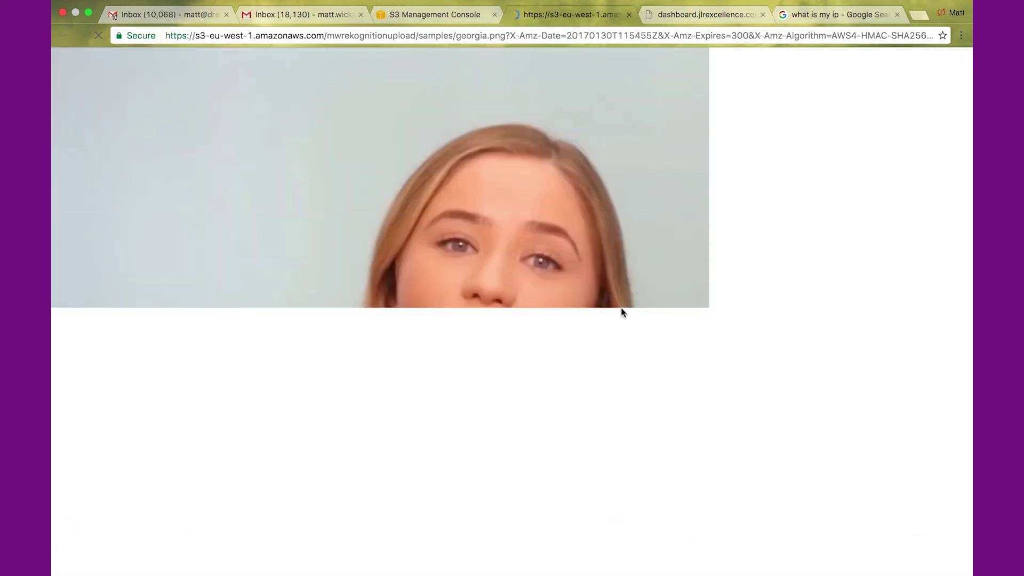
- Preview the remaining sample portraits, vicky.png and mark.png, in S3, closing each preview tab
left_click(629, 15)
left_click(99, 204)
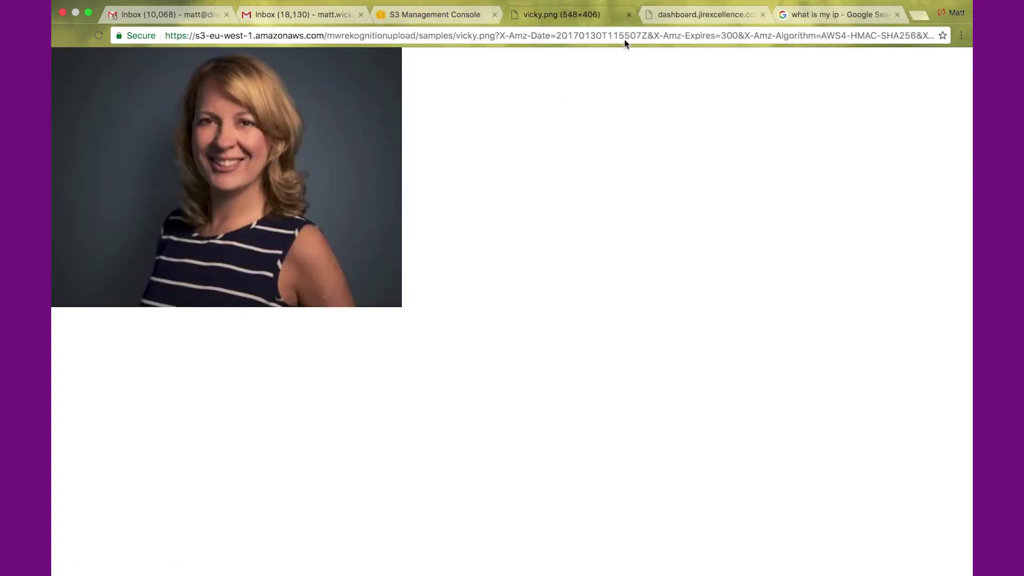
left_click(629, 15)
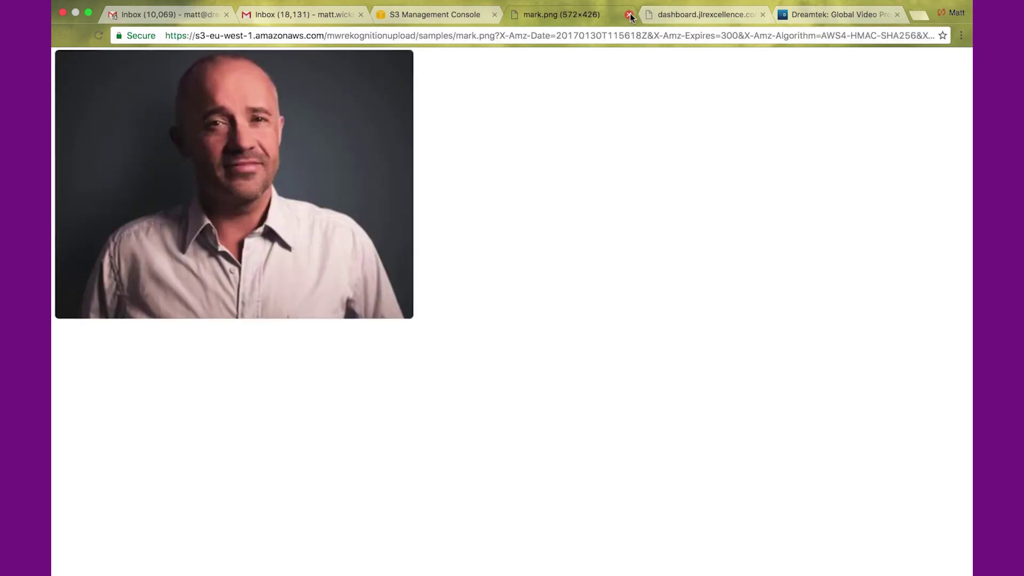
left_click(628, 15)
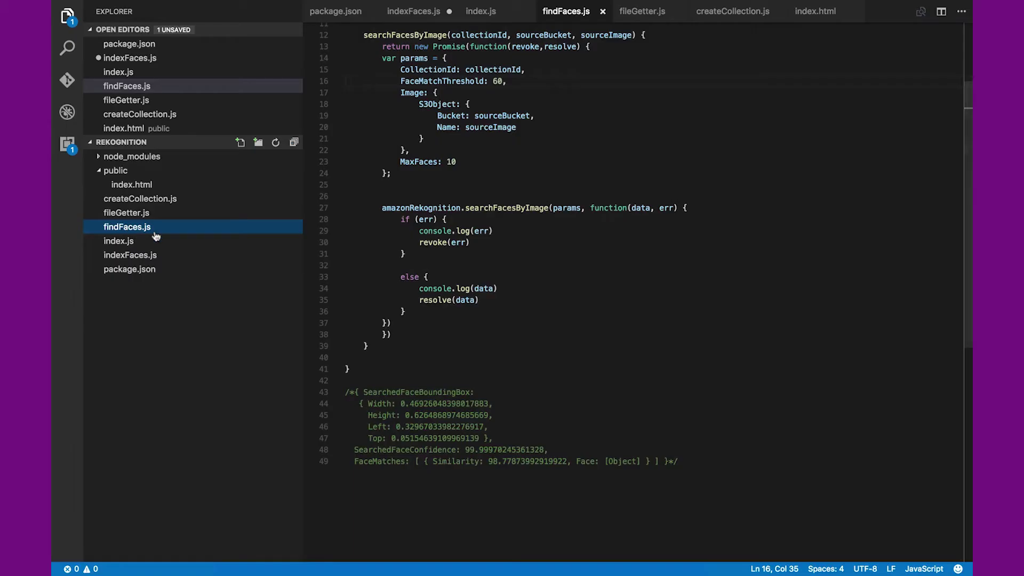
scroll(570, 282, "up", 2)
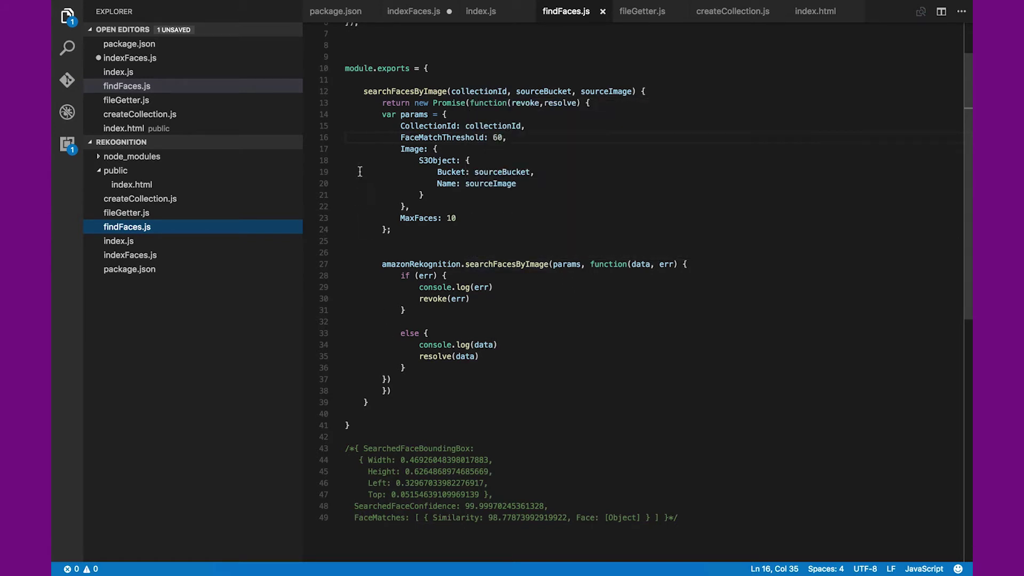
- Change FaceMatchThreshold from 60 to 90 and MaxFaces from 10 to 40 in findFaces.js, and save
left_click_drag(391, 136, 517, 137)
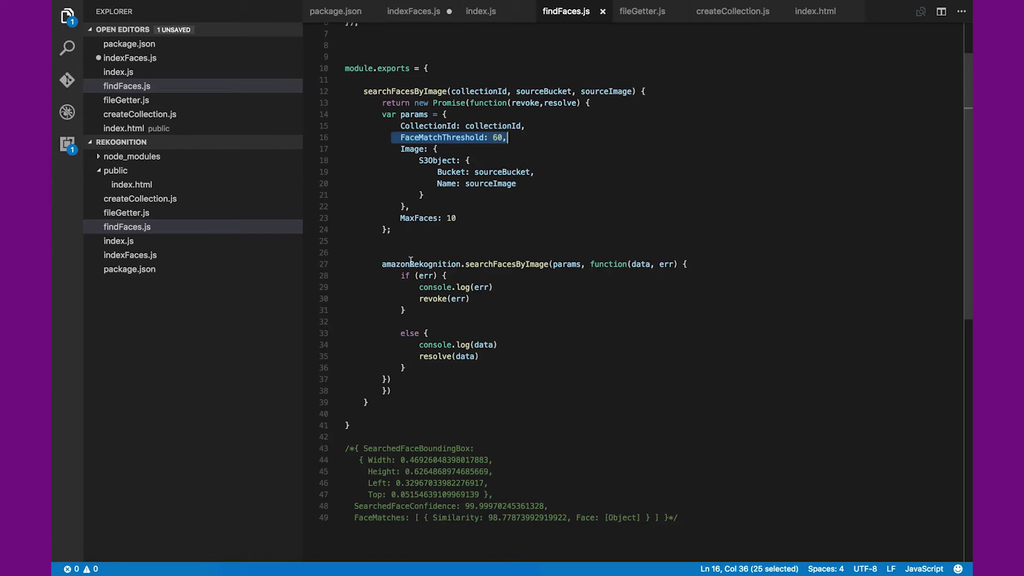
left_click_drag(391, 217, 470, 216)
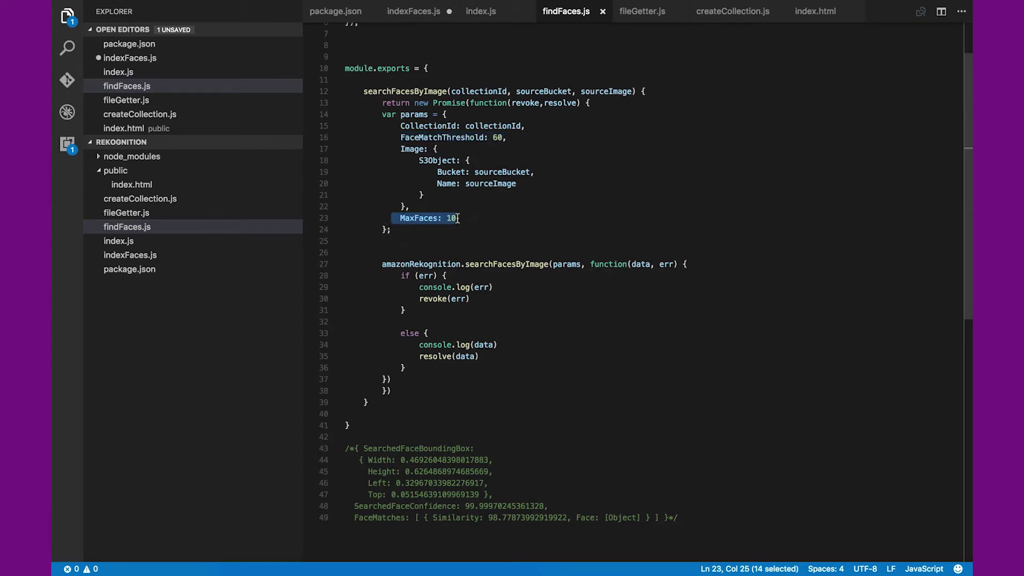
left_click(457, 218)
left_click(502, 137)
key("BackSpace")
key("BackSpace")
type("90")
left_click(456, 218)
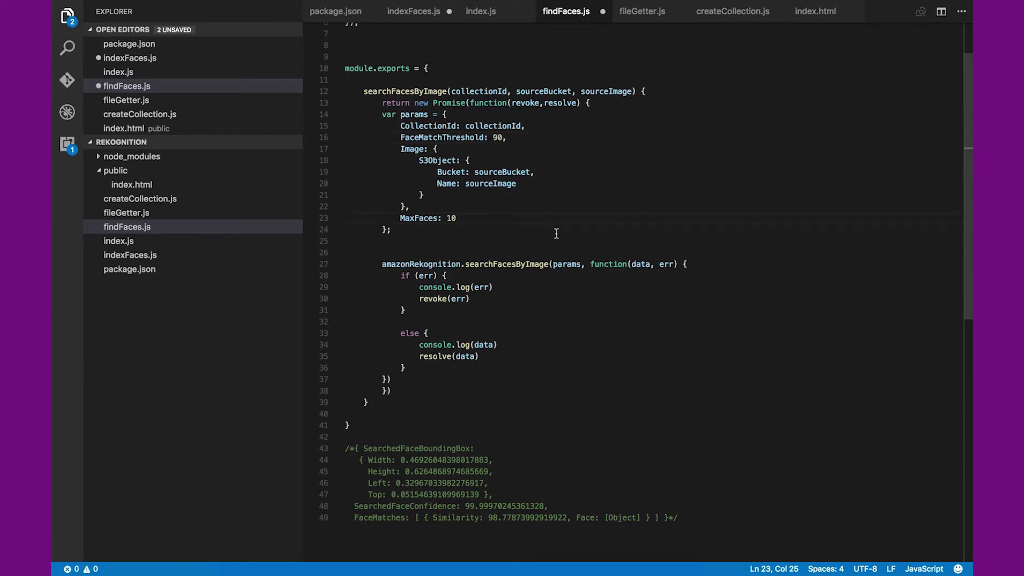
key("BackSpace")
key("BackSpace")
key("ctrl+s")
type("4")
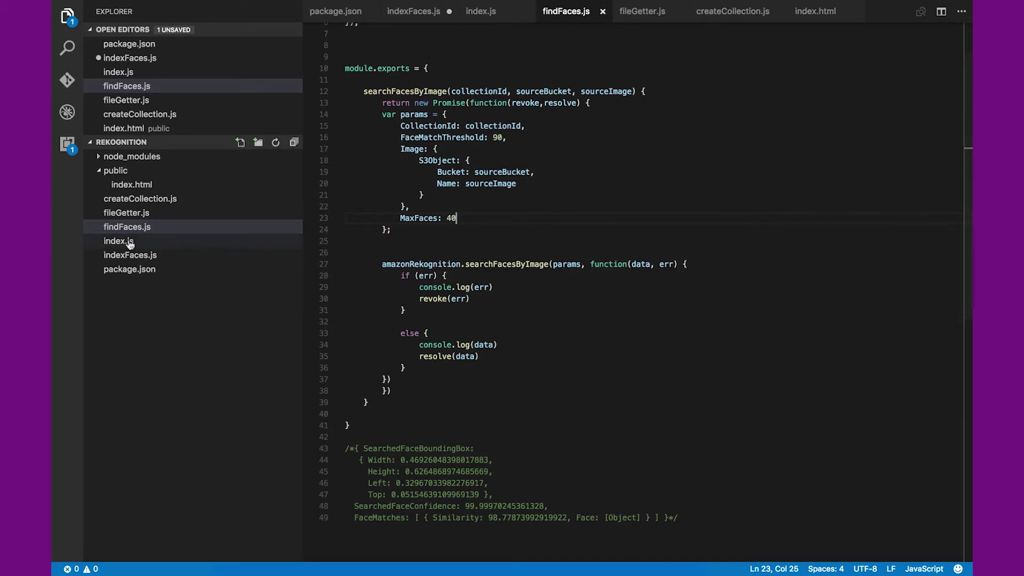
left_click(126, 243)
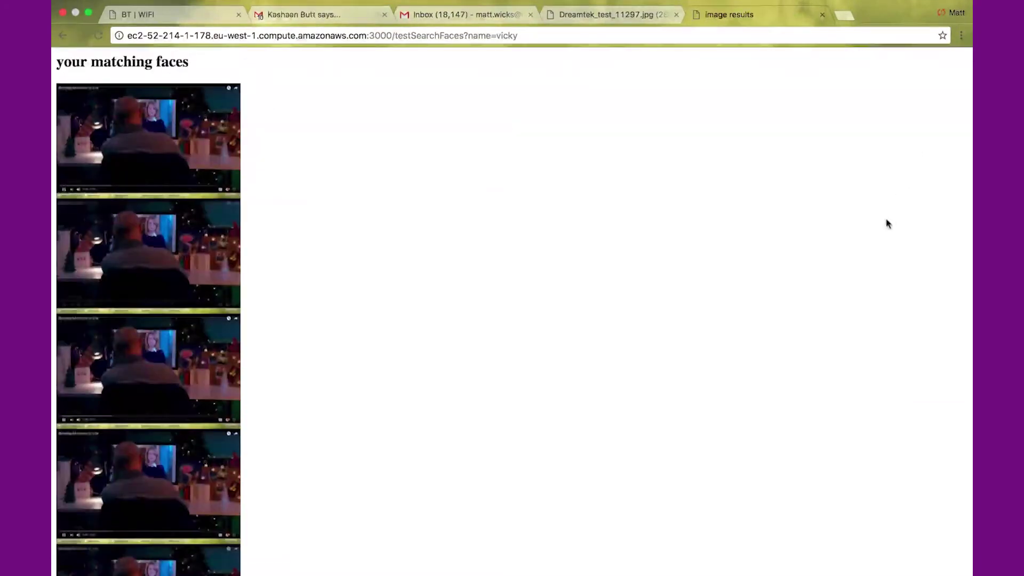
scroll(886, 225, "down", 5)
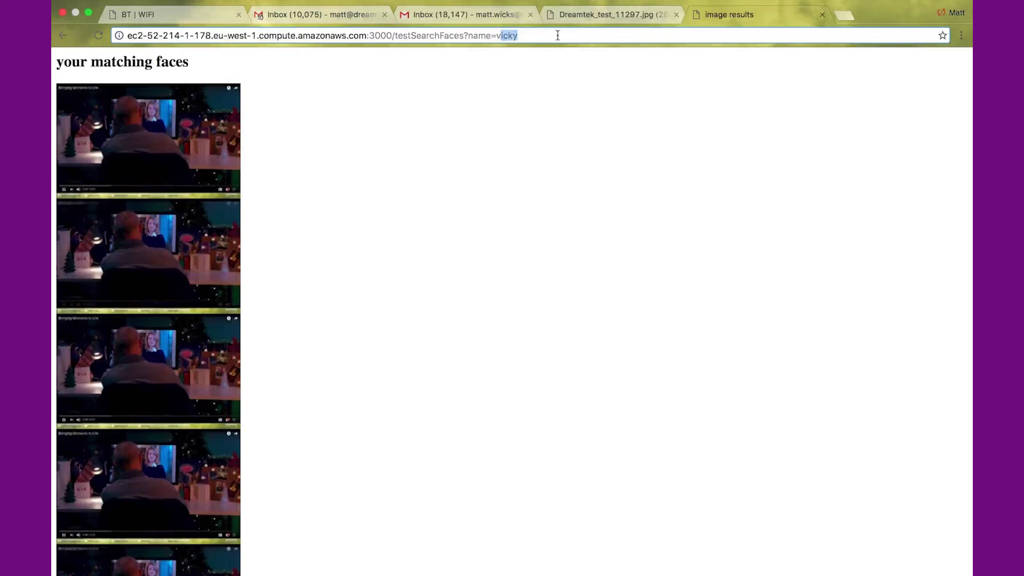
- Rerun the face search for georgia and then mark, reviewing each page of matching frames
key("BackSpace")
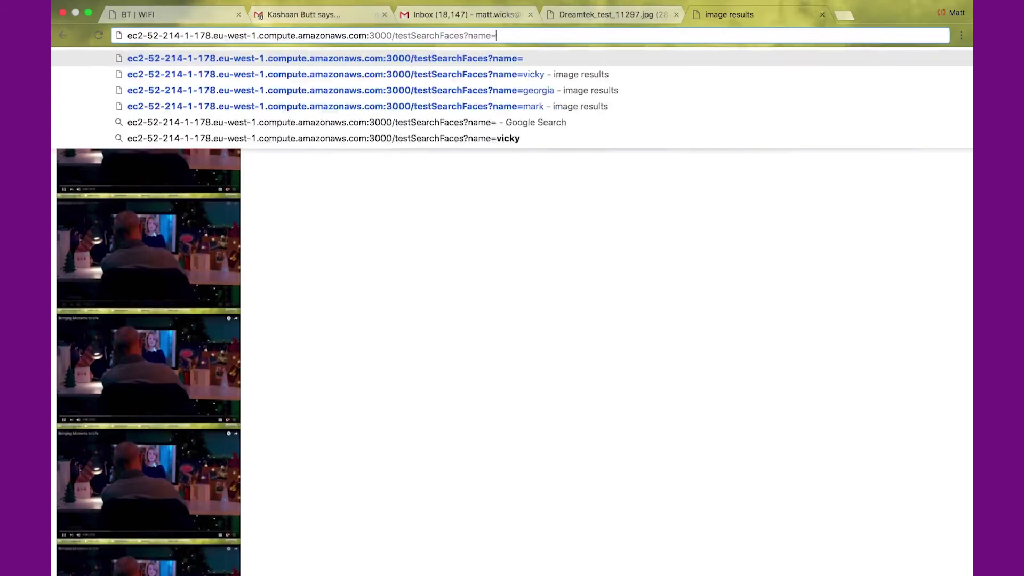
type("georgia")
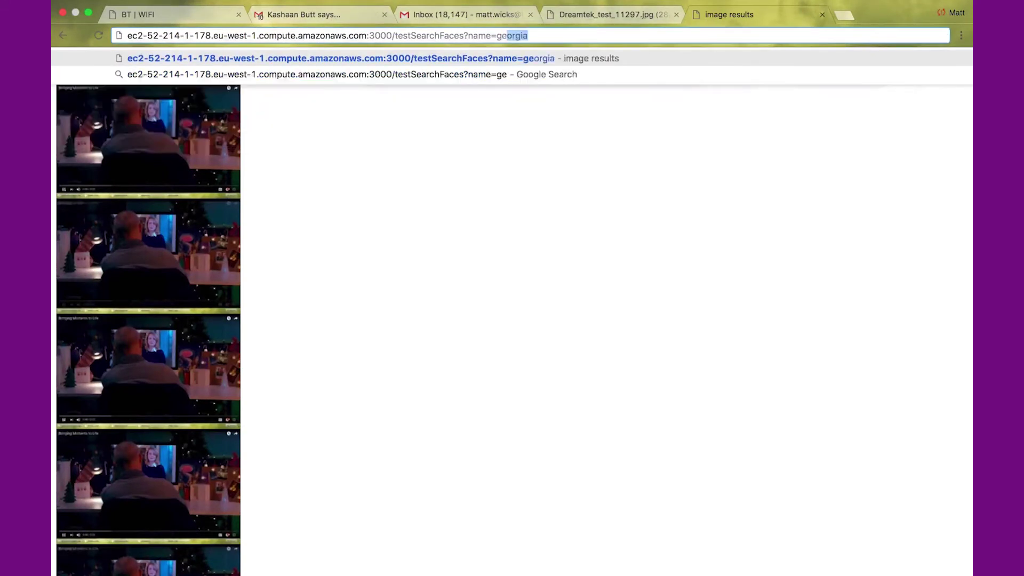
key("Return")
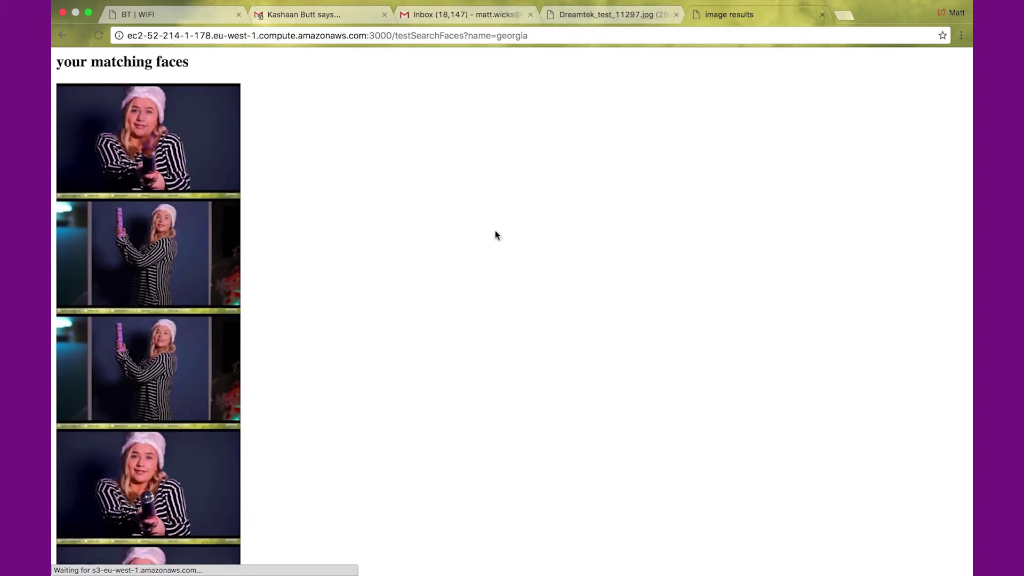
scroll(495, 236, "down", 5)
scroll(496, 236, "down", 5)
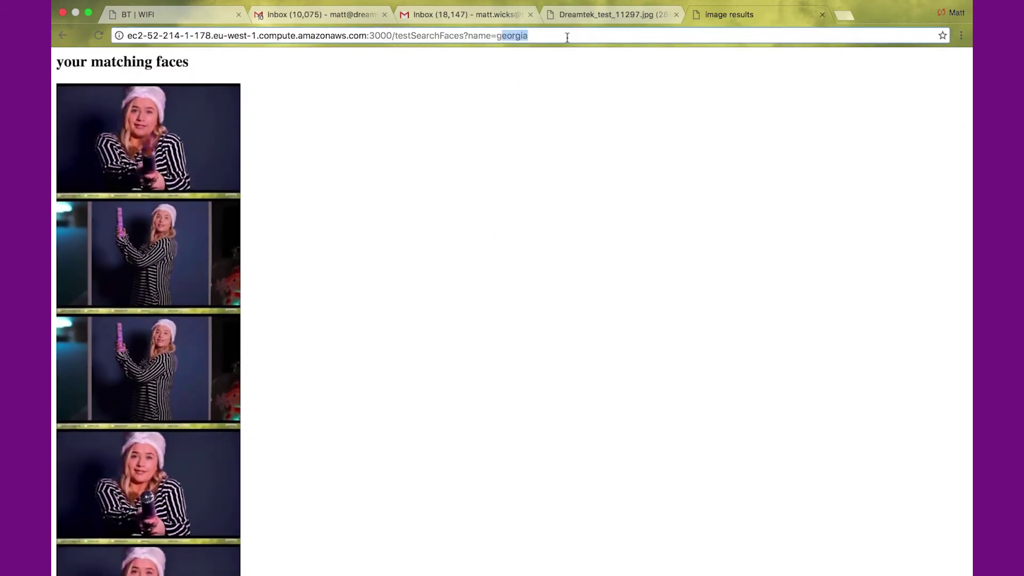
key("BackSpace")
type("mark")
key("Return")
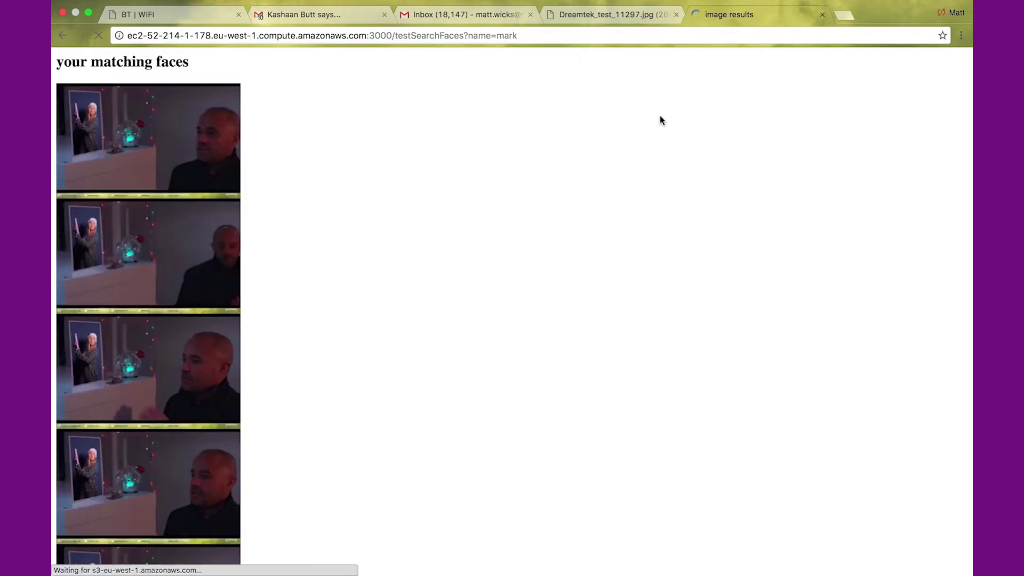
scroll(628, 211, "down", 2)
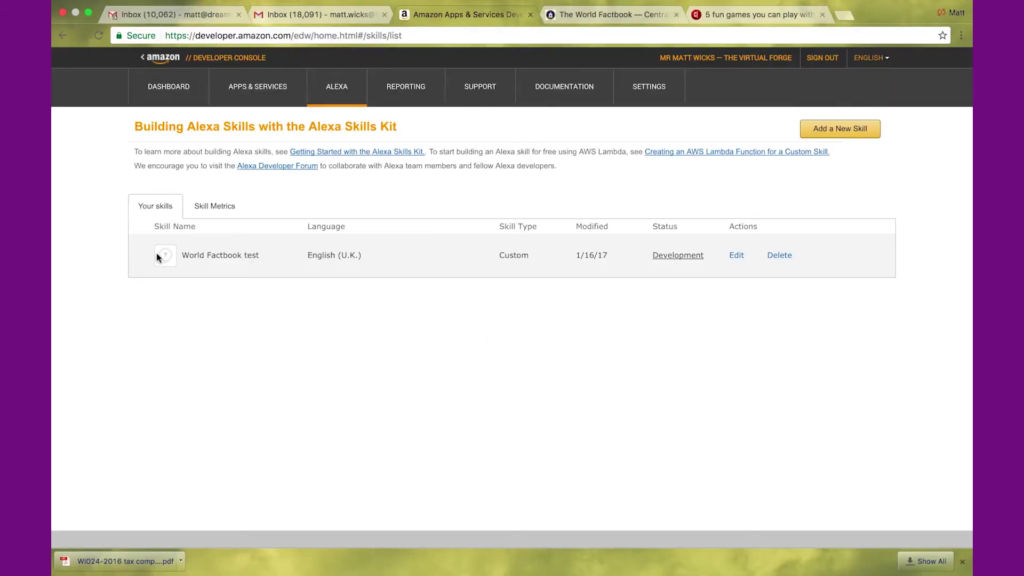
- Open the World Factbook test skill from the Your skills list
left_click(185, 257)
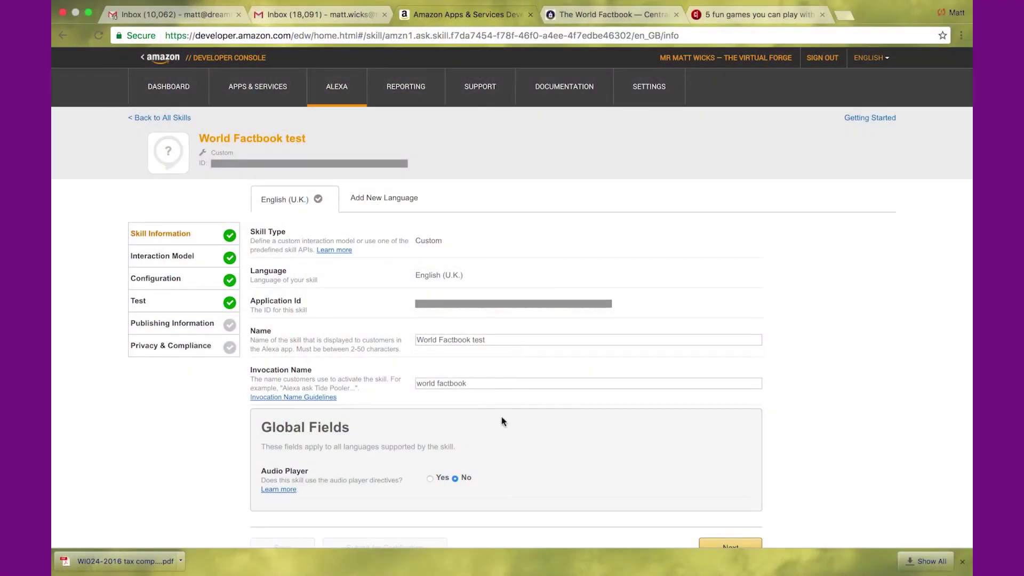
scroll(501, 421, "down", 3)
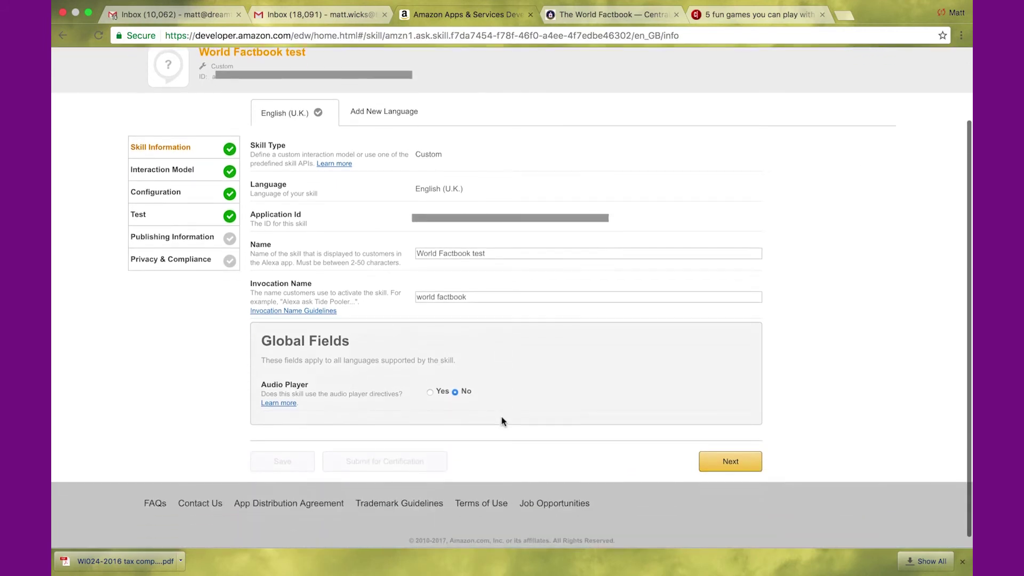
- Replace the Interaction Model intent schema with the 33-line IntentSchema.json copied from VS Code
left_click(728, 462)
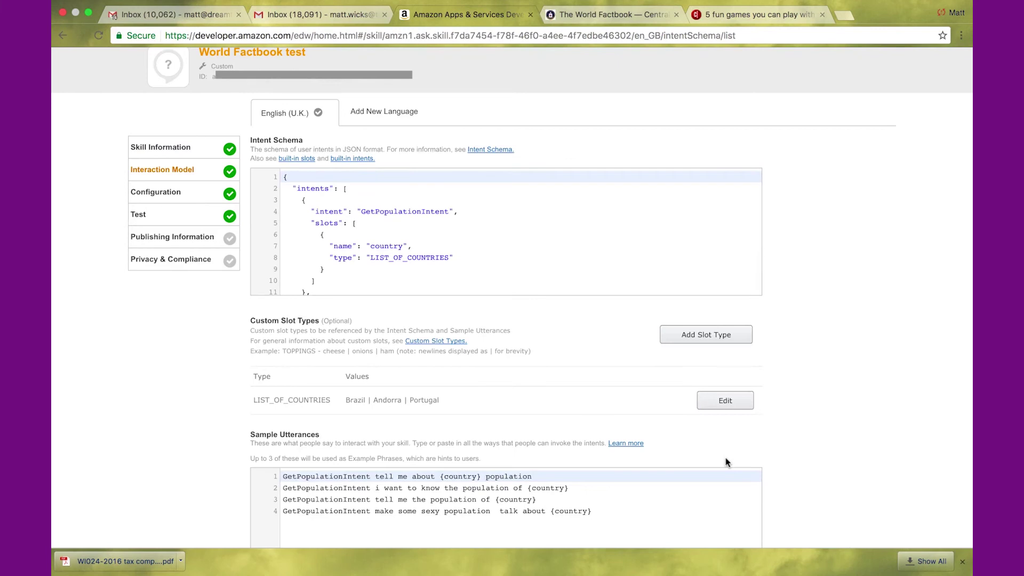
left_click(490, 243)
key("ctrl+a")
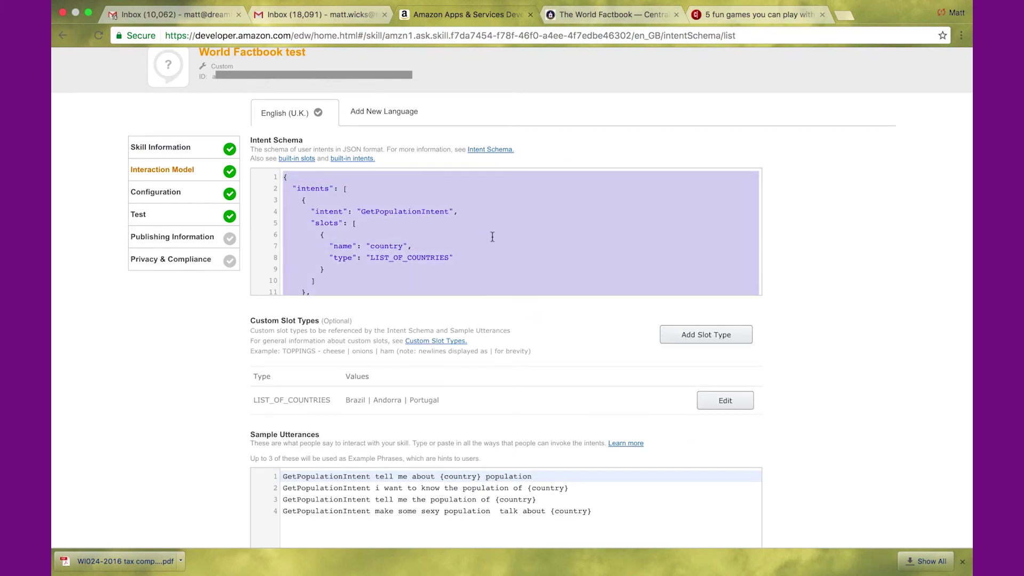
key("super+Tab")
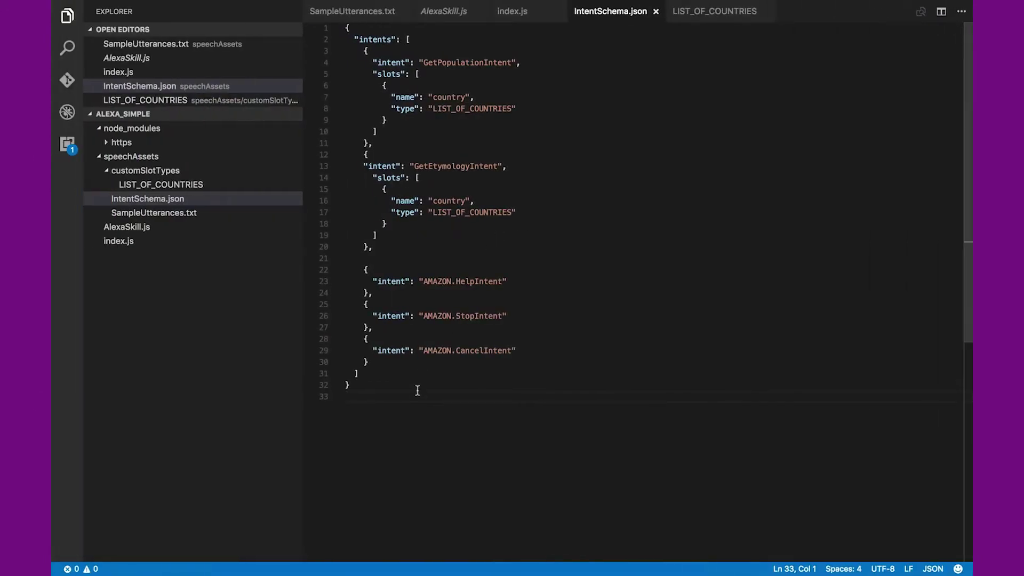
key("ctrl+a")
key("super+Tab")
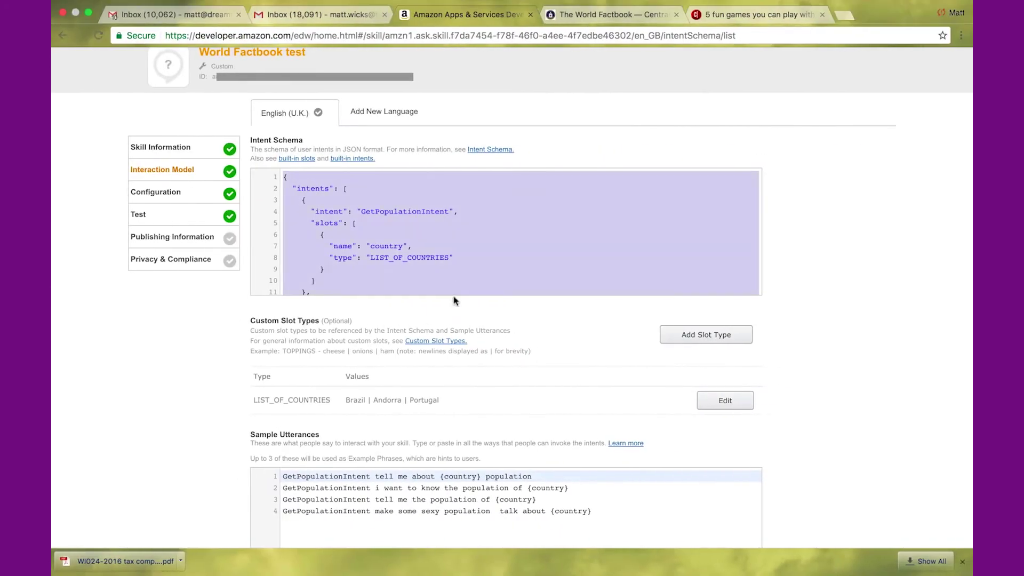
key("ctrl+v")
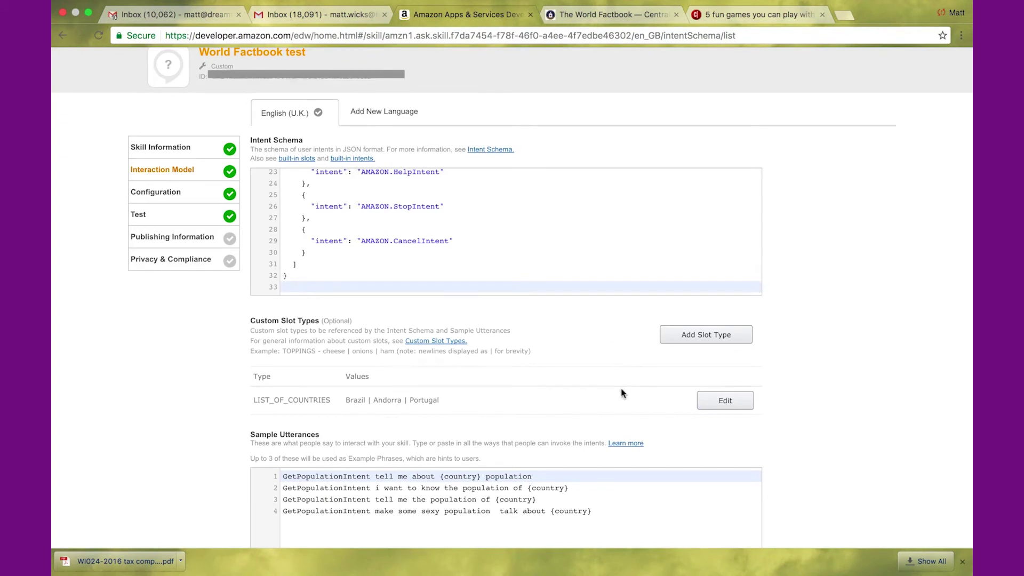
scroll(621, 394, "down", 2)
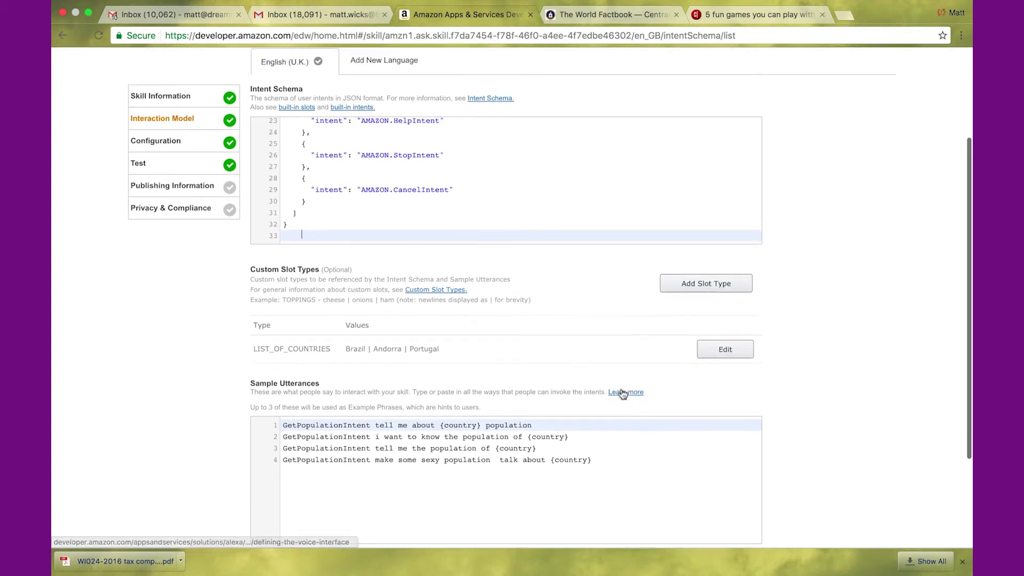
- Replace the LIST_OF_COUNTRIES values with Brazil, Andorra, Portugal, Australia and Saudi Arabia, and save
left_click(723, 350)
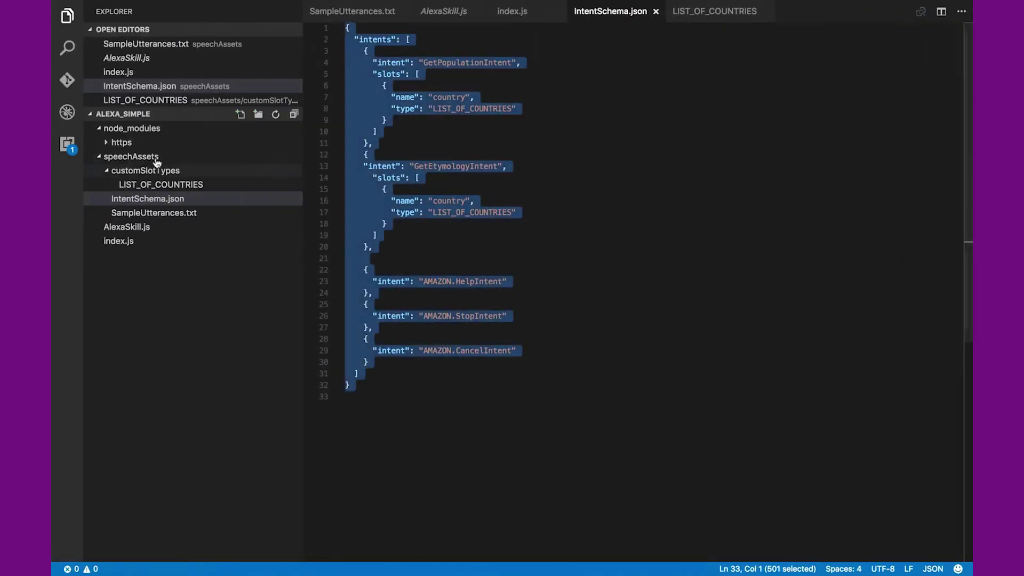
left_click(160, 185)
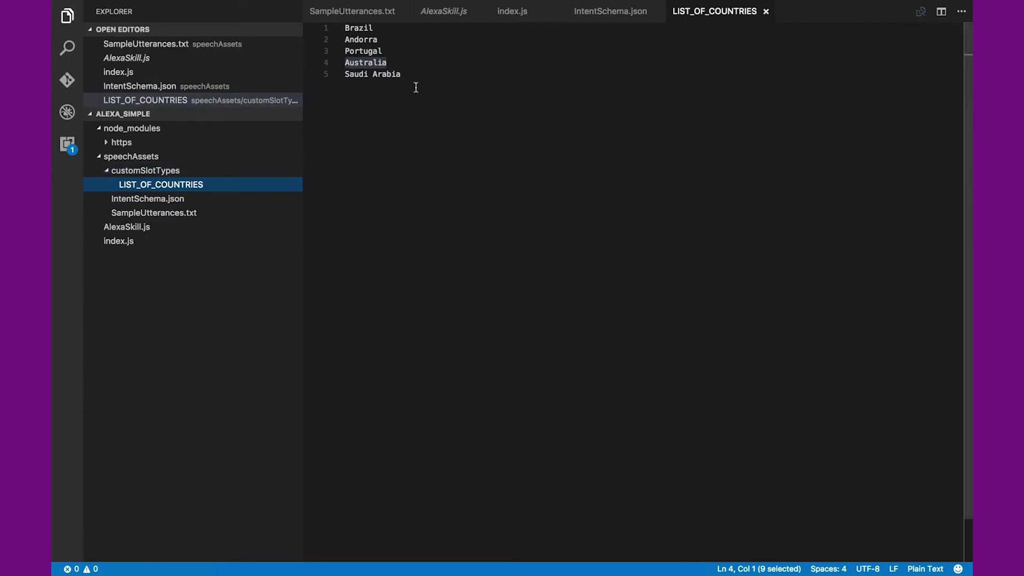
left_click_drag(416, 86, 318, 34)
key("super+Tab")
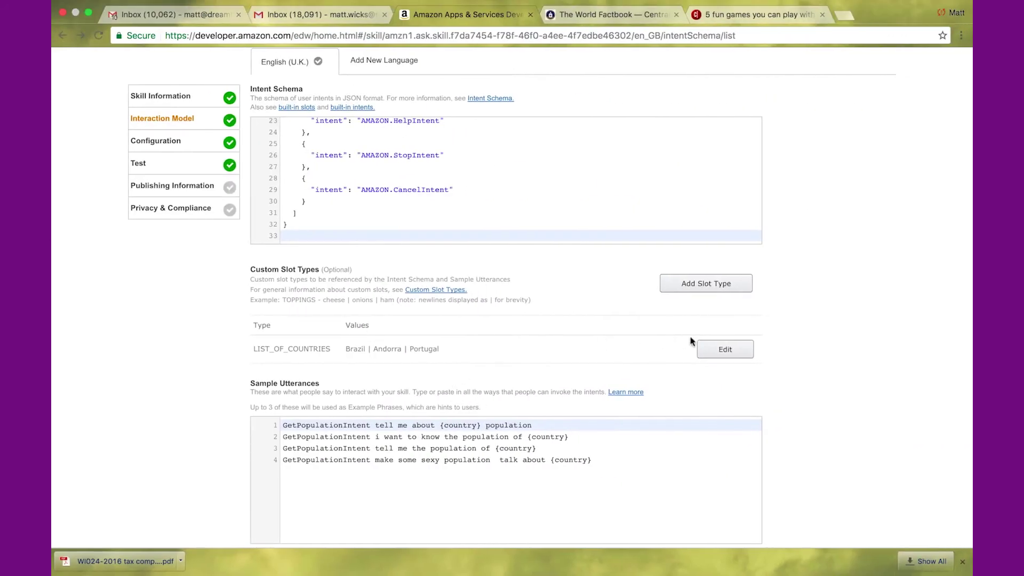
left_click(723, 349)
left_click_drag(337, 425, 270, 400)
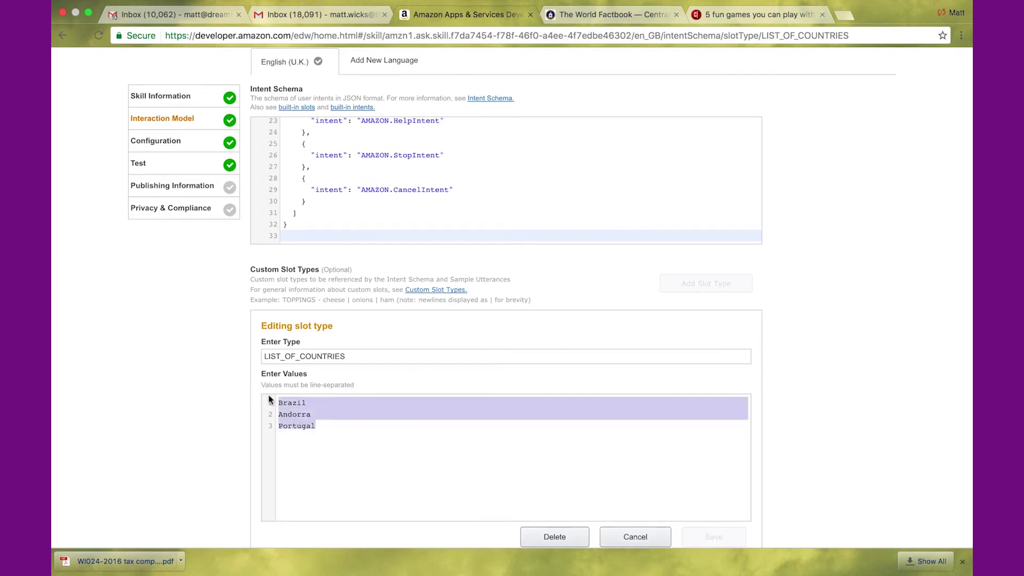
left_click(344, 430)
type("Australia Saudi Arabia")
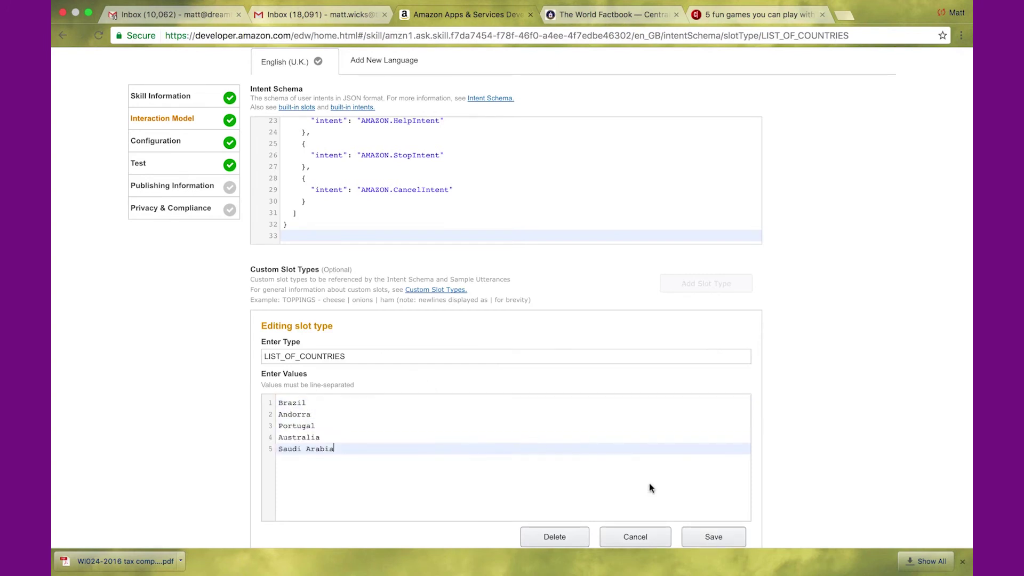
scroll(650, 487, "down", 2)
left_click(707, 463)
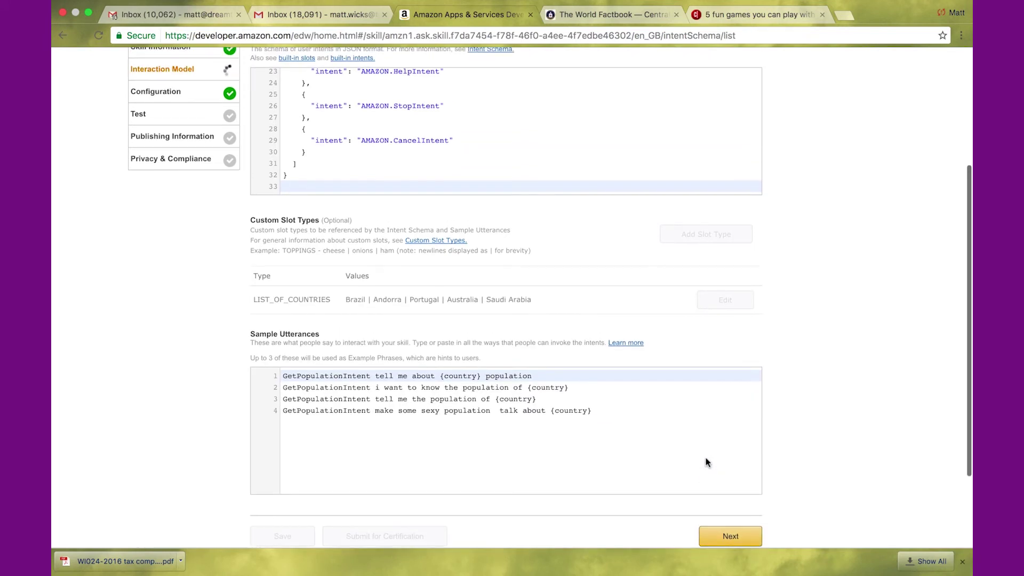
scroll(707, 462, "up", 2)
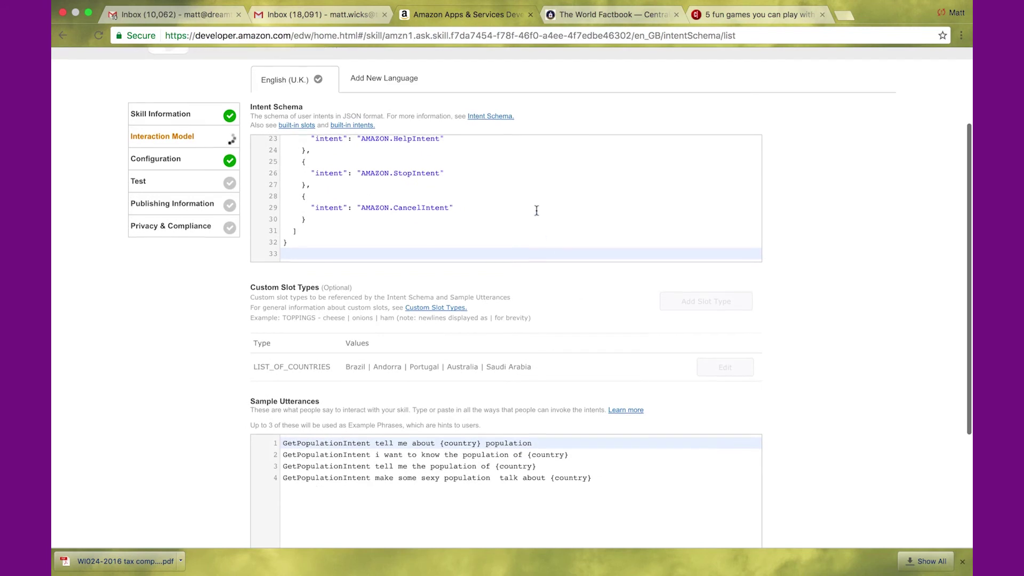
scroll(536, 211, "up", 3)
scroll(536, 210, "up", 3)
scroll(536, 210, "down", 3)
scroll(536, 211, "down", 2)
scroll(560, 224, "down", 2)
scroll(638, 300, "down", 2)
scroll(638, 300, "down", 2)
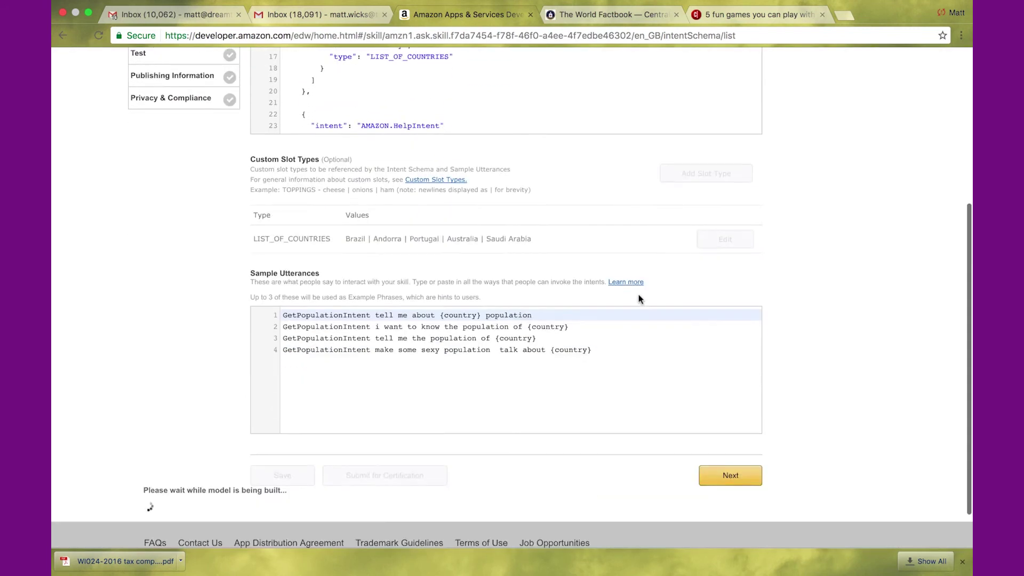
mouse_move(617, 313)
left_mouse_down()
mouse_move(178, 450)
mouse_move(266, 450)
left_mouse_up()
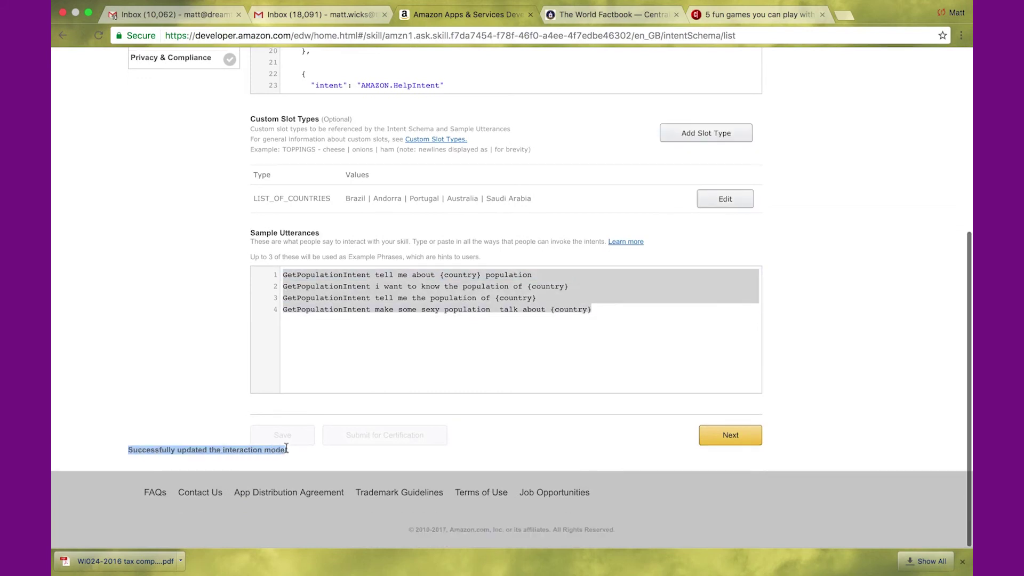
- Swap the four sample utterances for the new set with two GetEtymologyIntent lines, and save
left_click(414, 353)
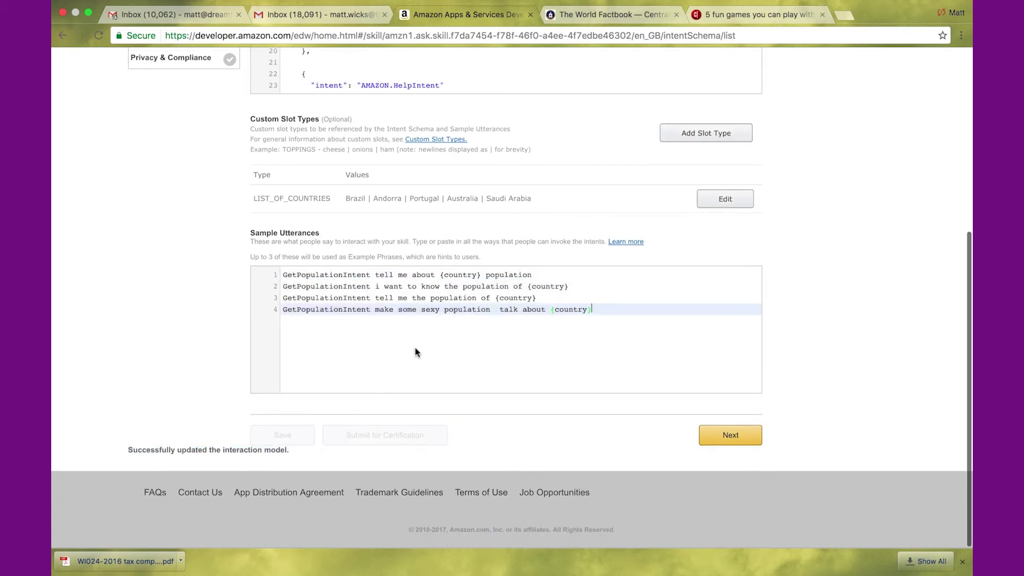
left_click_drag(596, 322, 274, 274)
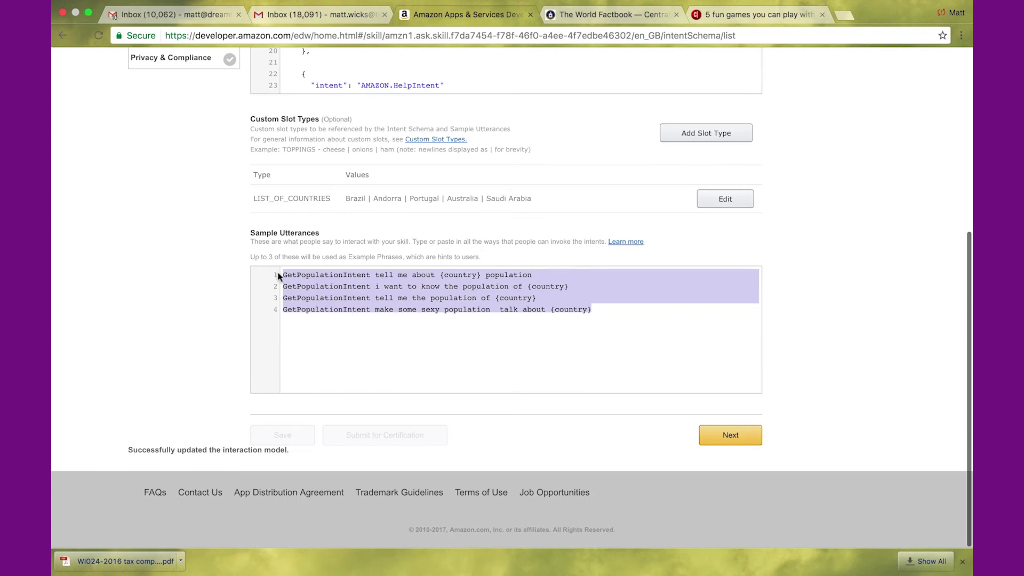
type("GetPopulationIntent tell me about {counry} population GetPopulationIntent i want to know the population of {country} GetPopulationIntent tell me the population of {country} GetetymologyIntent why is {country} called {country} GetetymologyIntent describe the etymology of {country}")
left_click(298, 435)
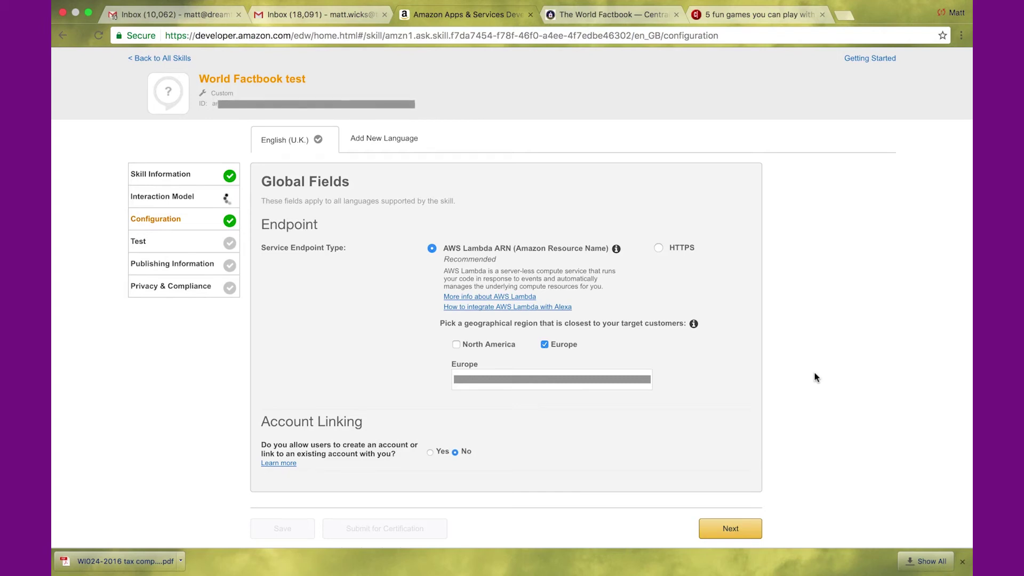
scroll(814, 378, "down", 2)
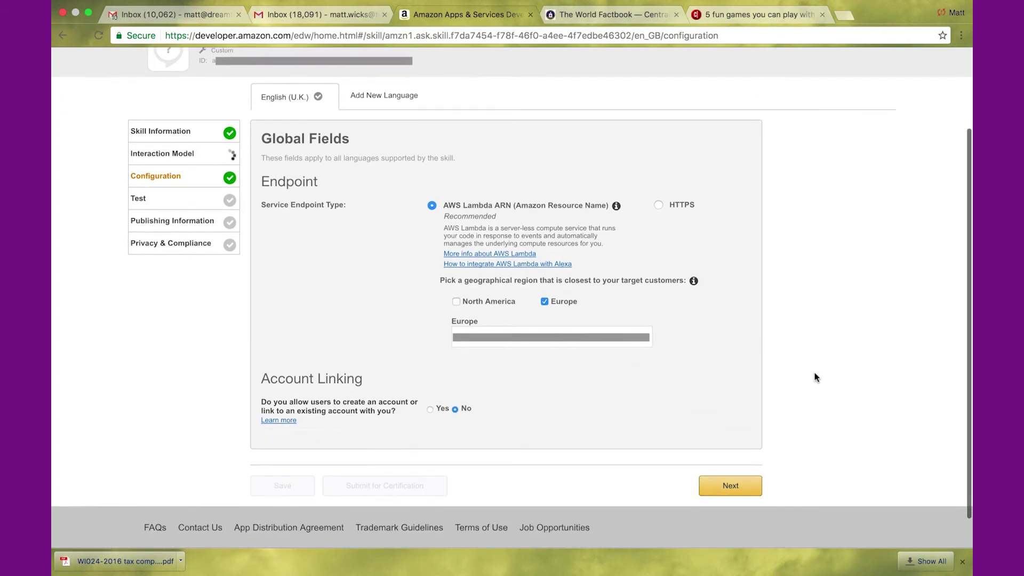
- Advance past the Configuration and Test pages, with testing enabled, to Publishing Information
left_click(740, 486)
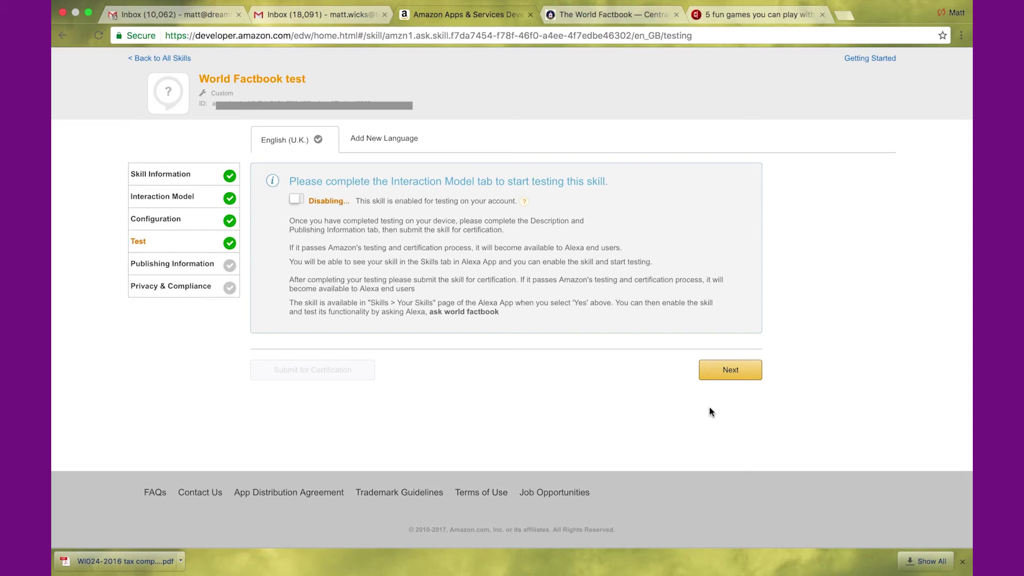
left_click(735, 371)
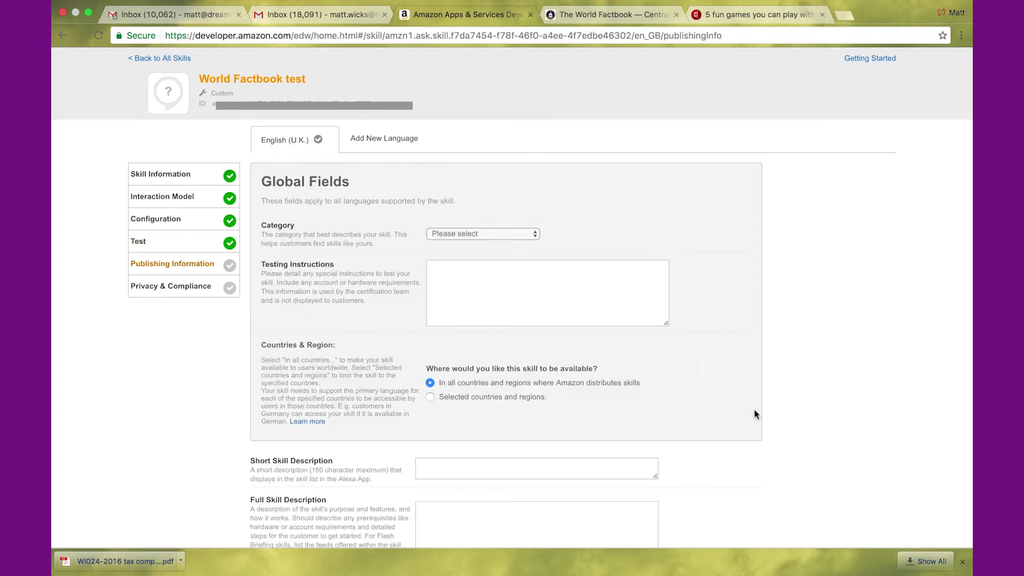